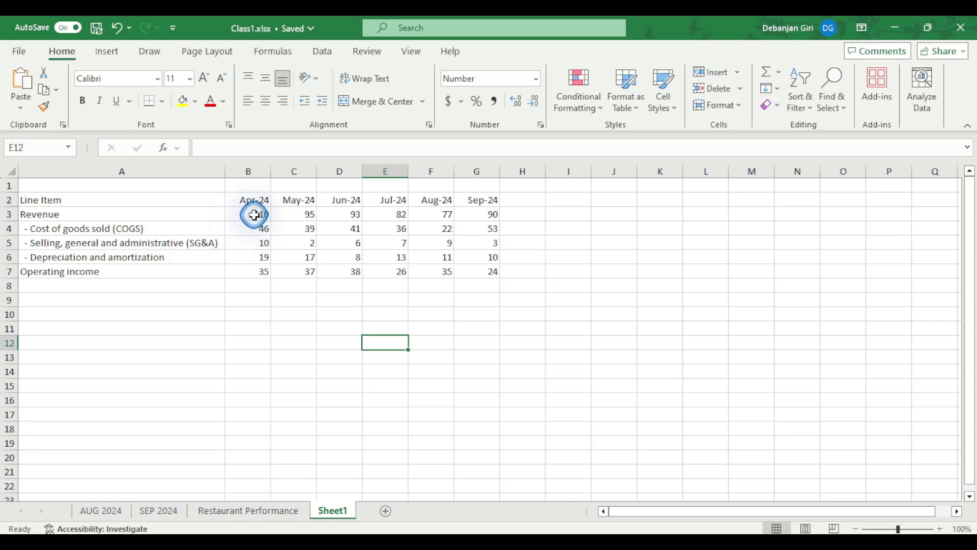
Step: Examine April's revenue, the three cost items and the operating income on Sheet1
{"action": "left_click", "coordinate": [251, 216]}
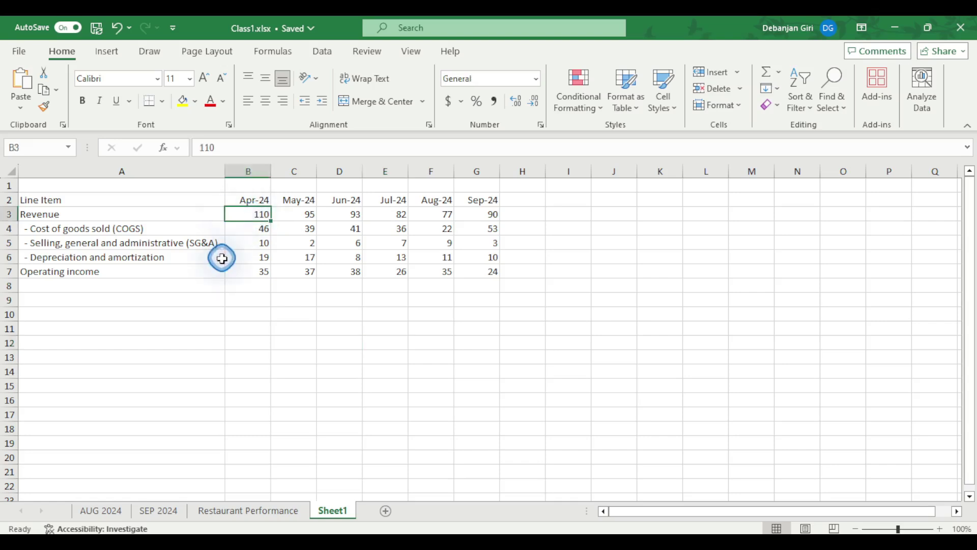
{"action": "left_click_drag", "start_coordinate": [239, 230], "coordinate": [237, 256]}
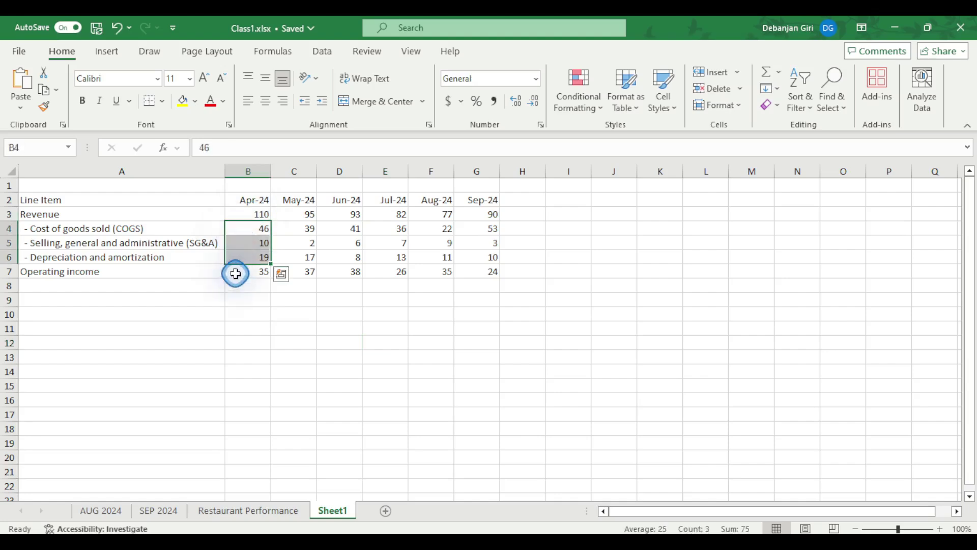
{"action": "left_click", "coordinate": [236, 272]}
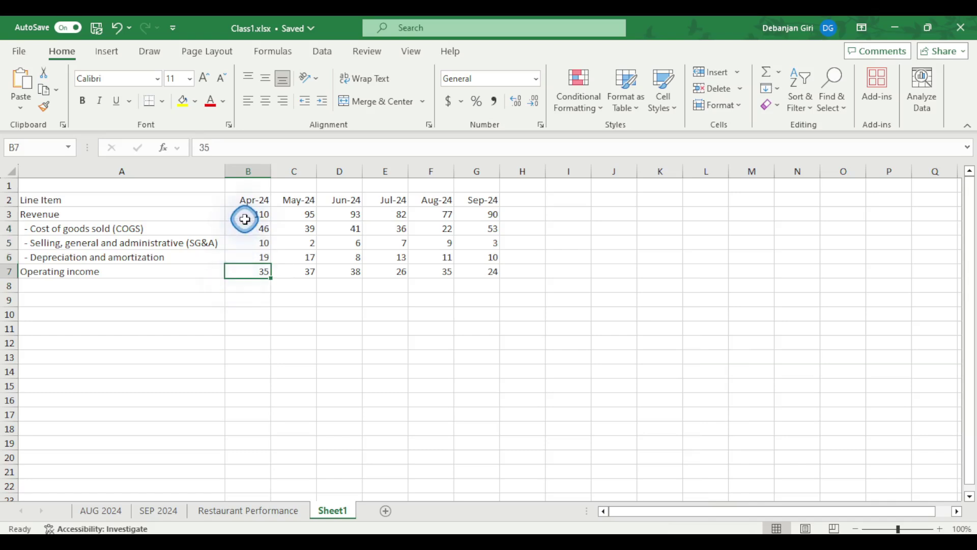
{"action": "left_click", "coordinate": [245, 220]}
{"action": "left_click_drag", "start_coordinate": [242, 227], "coordinate": [242, 260]}
{"action": "left_click", "coordinate": [241, 271]}
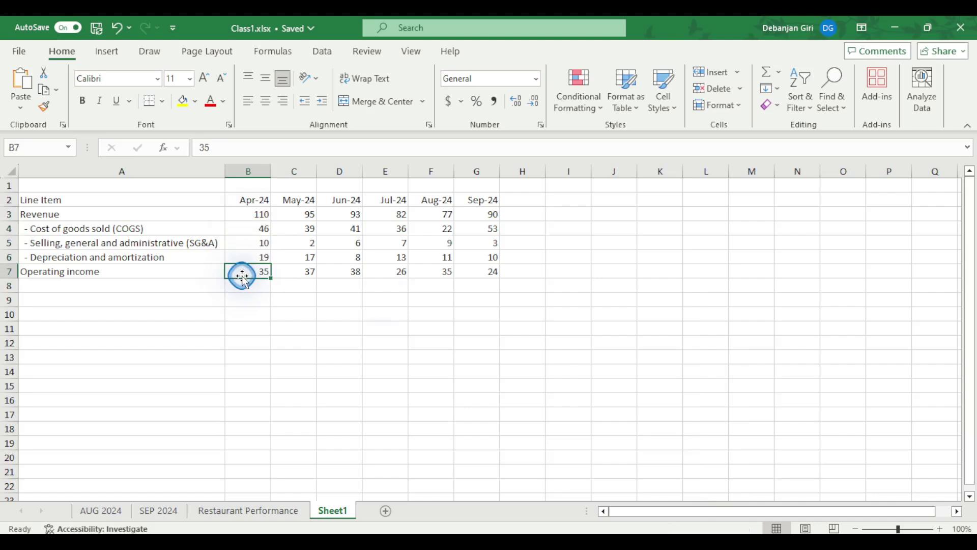
{"action": "left_click", "coordinate": [323, 313]}
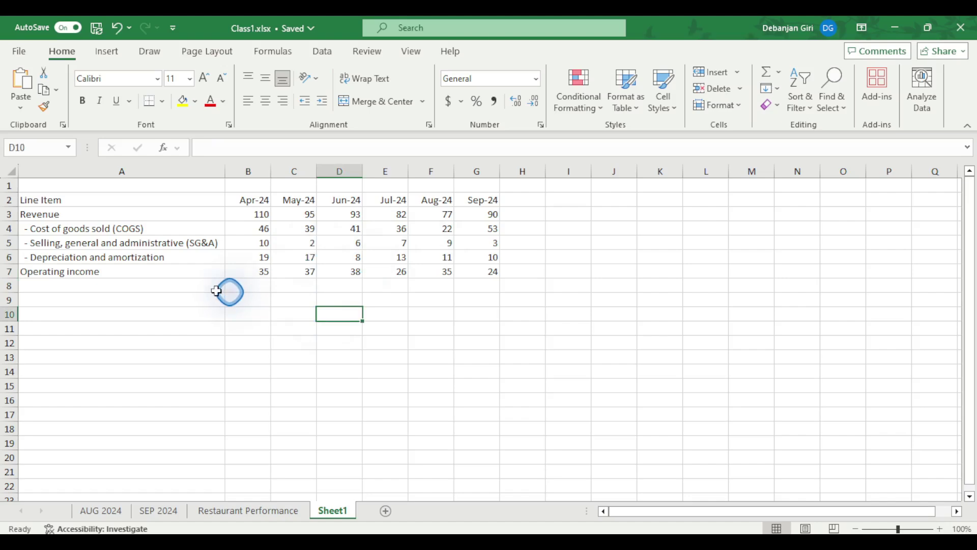
Step: Copy the Operating income label into A8 and extend it to read "Operating income %"
{"action": "left_click", "coordinate": [111, 273]}
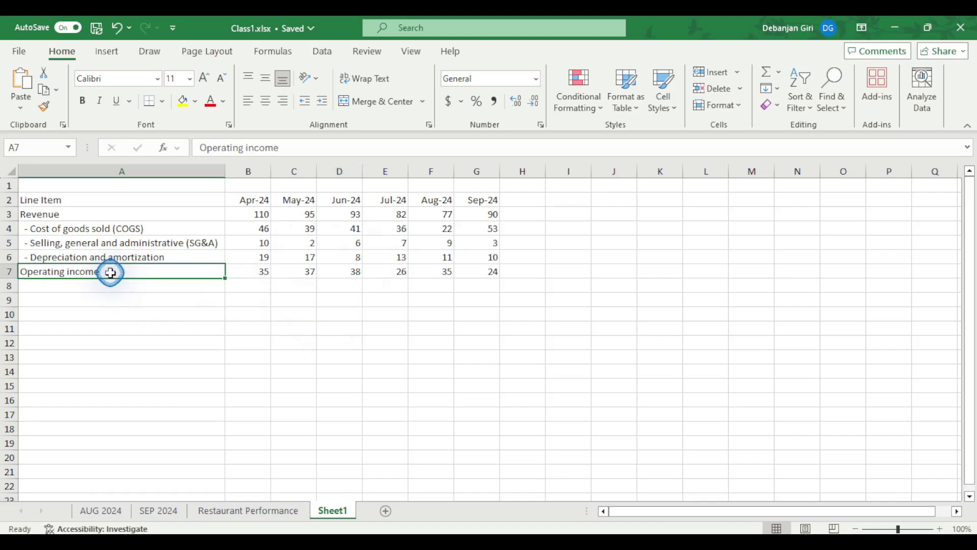
{"action": "key", "text": "ctrl+c"}
{"action": "left_click", "coordinate": [111, 287]}
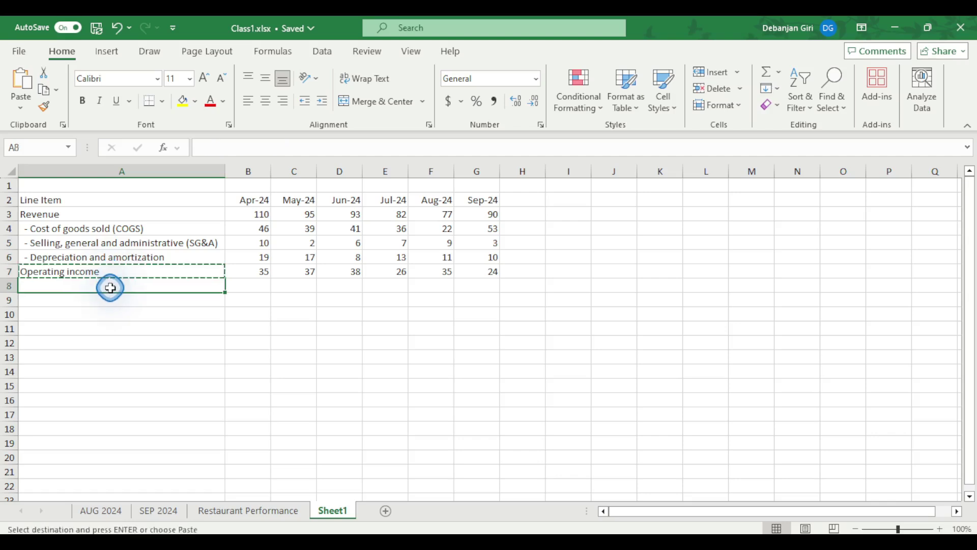
{"action": "key", "text": "ctrl+v"}
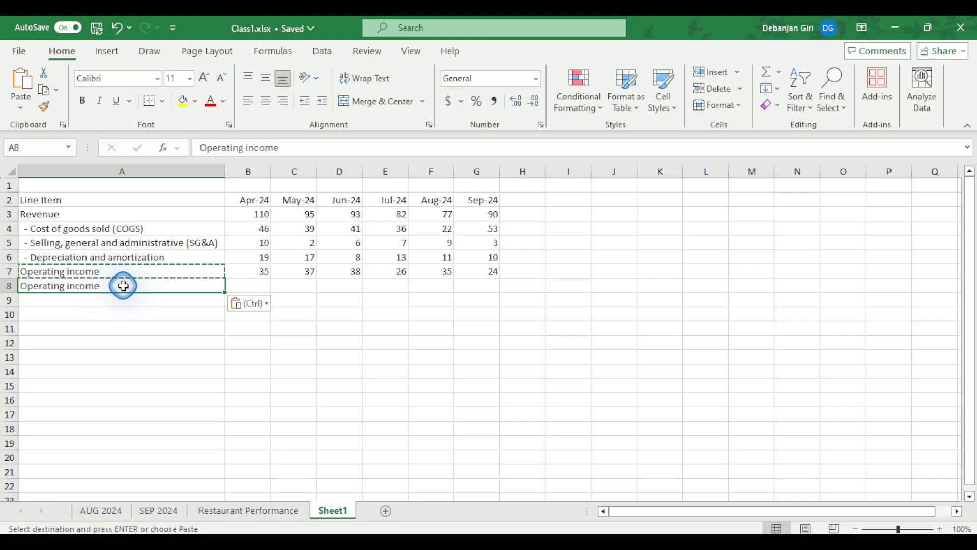
{"action": "double_click", "coordinate": [123, 286]}
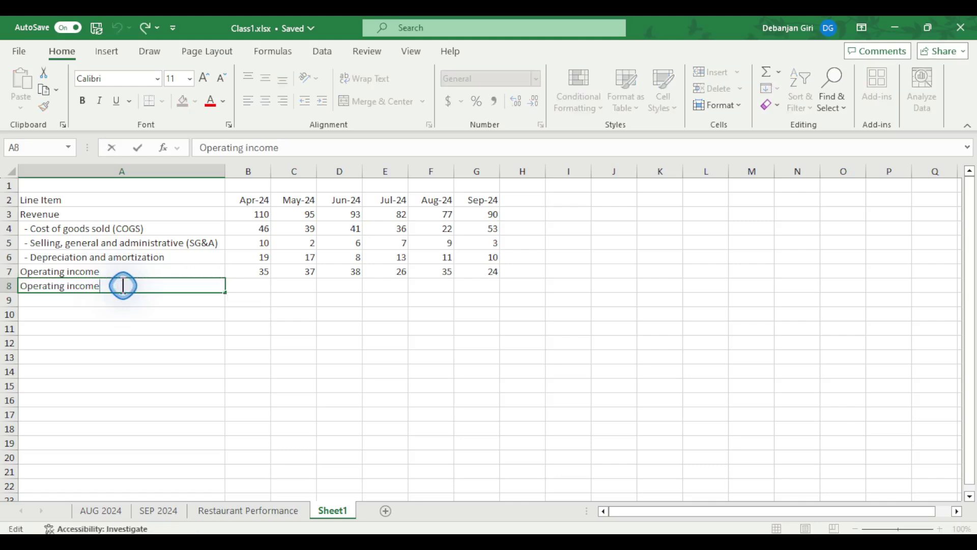
{"action": "type", "text": "%"}
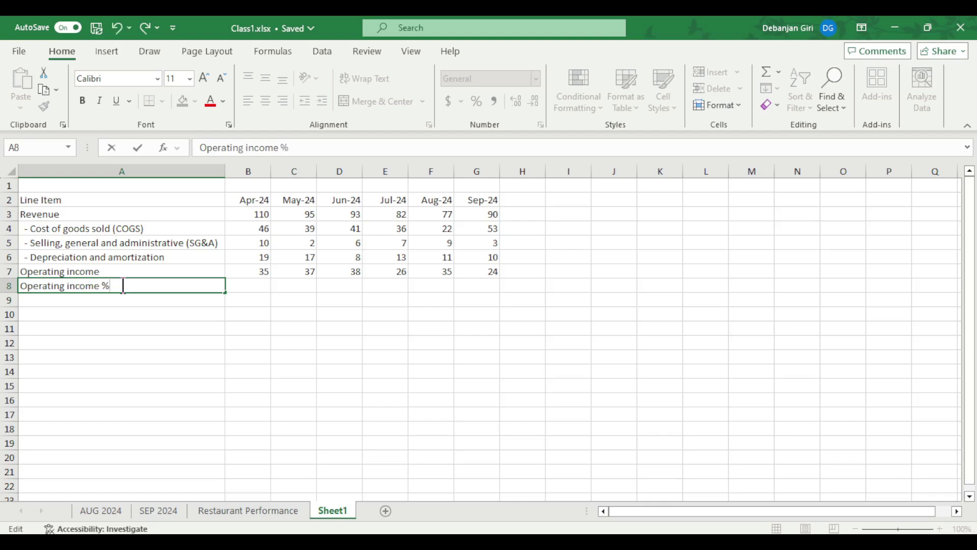
Step: Enter the formula =B7/B3 in B8 to calculate April's operating income percentage
{"action": "left_click", "coordinate": [262, 283]}
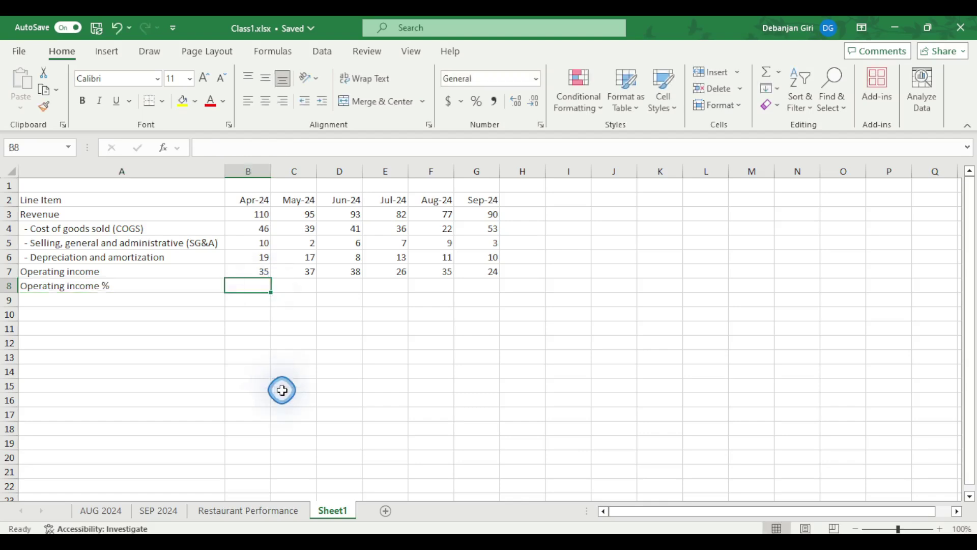
{"action": "type", "text": "="}
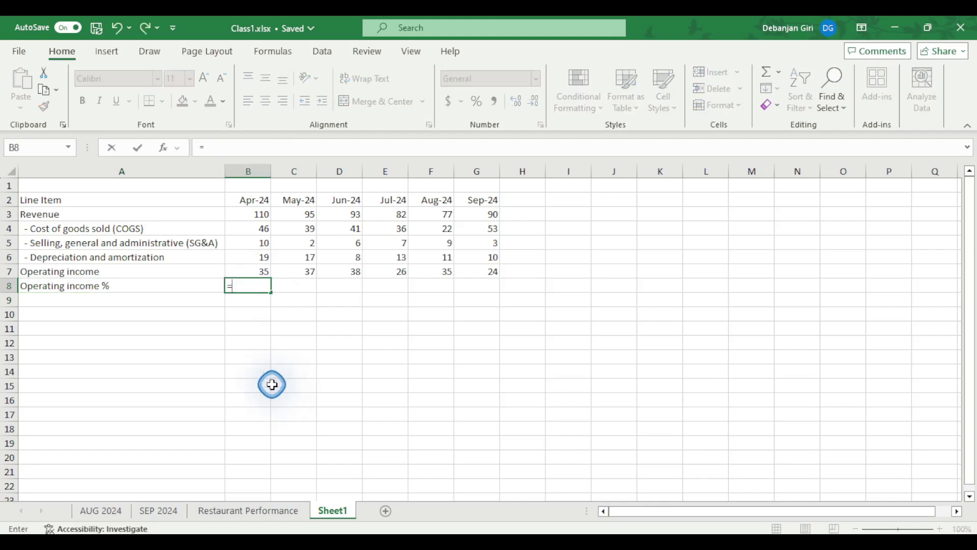
{"action": "left_click", "coordinate": [262, 272]}
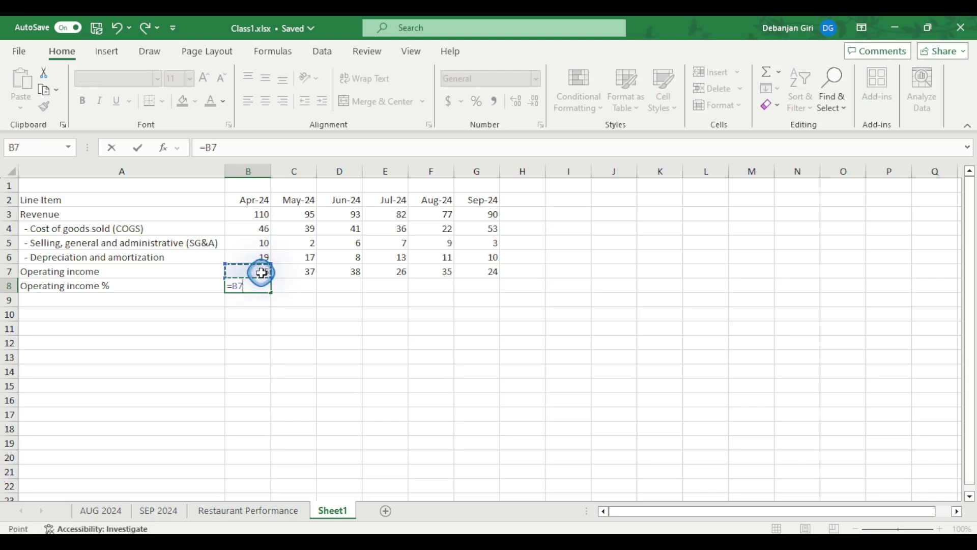
{"action": "key", "text": "Up"}
{"action": "key", "text": "Up"}
{"action": "key", "text": "Up"}
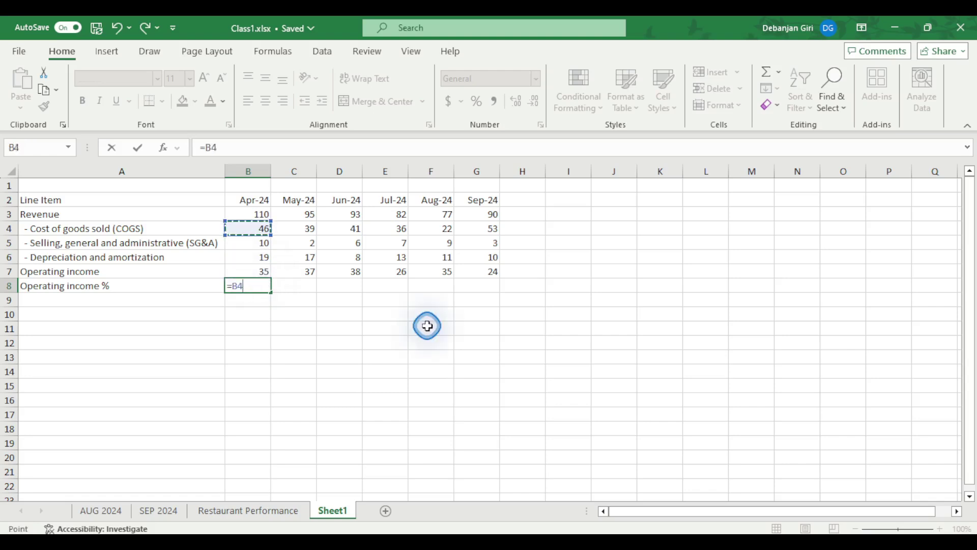
{"action": "key", "text": "Down"}
{"action": "key", "text": "Down"}
{"action": "key", "text": "Down"}
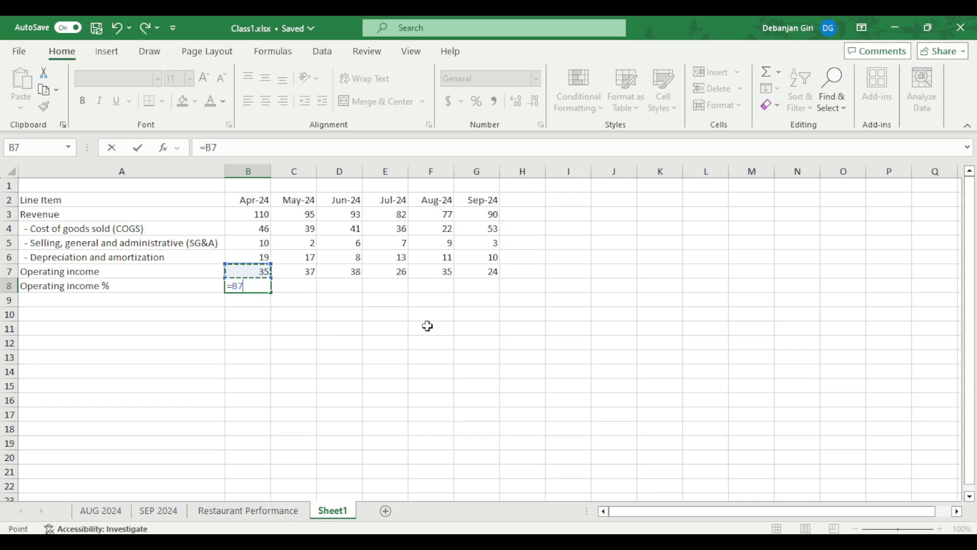
{"action": "type", "text": "/"}
{"action": "key", "text": "Up"}
{"action": "key", "text": "Up"}
{"action": "key", "text": "Up"}
{"action": "key", "text": "Up"}
{"action": "key", "text": "Up"}
{"action": "key", "text": "Up"}
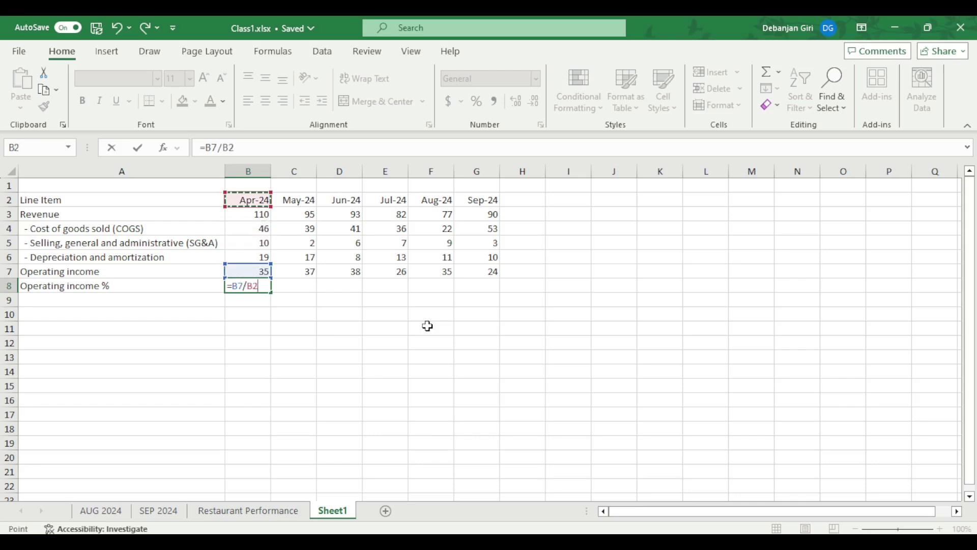
{"action": "key", "text": "Down"}
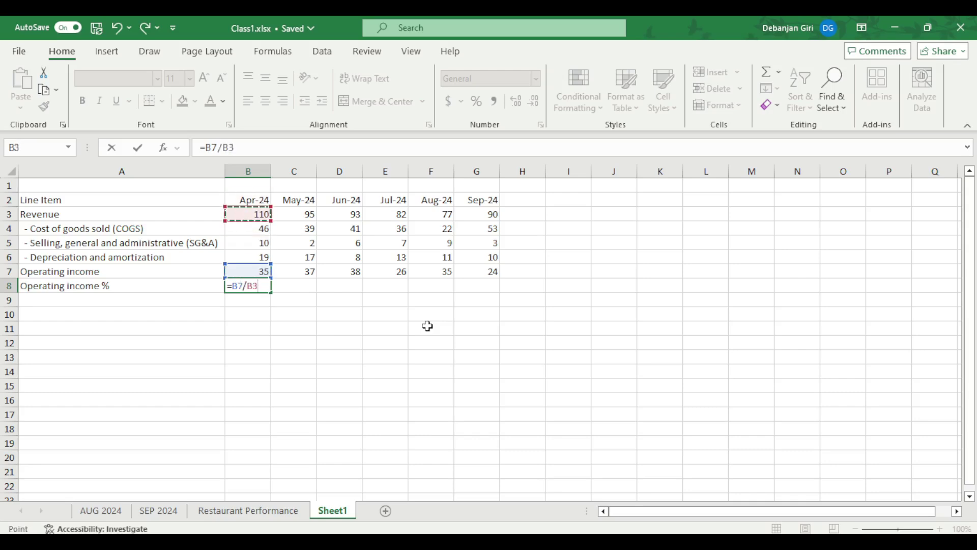
{"action": "key", "text": "Return"}
Step: Fill the operating income % formula from B8 across the remaining months to G8
{"action": "left_click", "coordinate": [321, 294]}
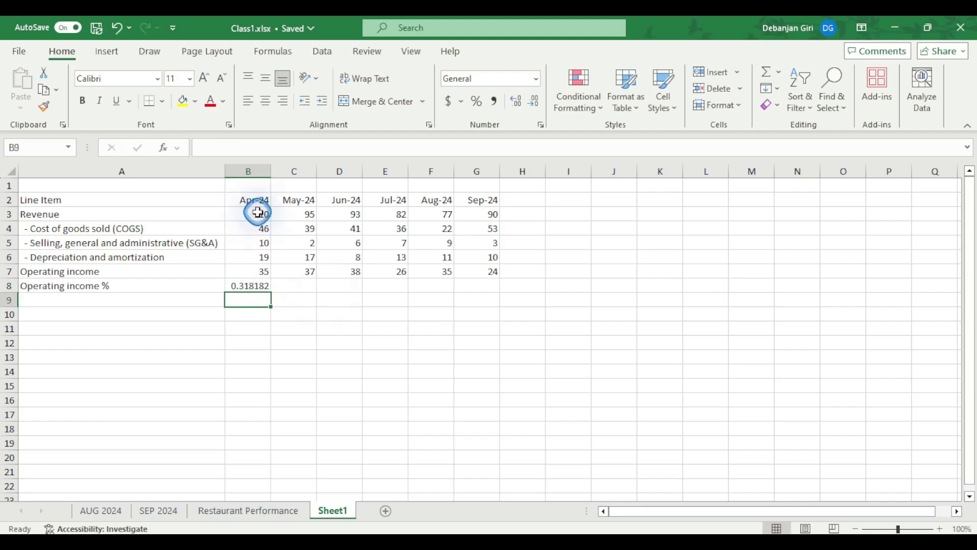
{"action": "left_click", "coordinate": [273, 283]}
{"action": "left_click_drag", "start_coordinate": [272, 292], "coordinate": [481, 289]}
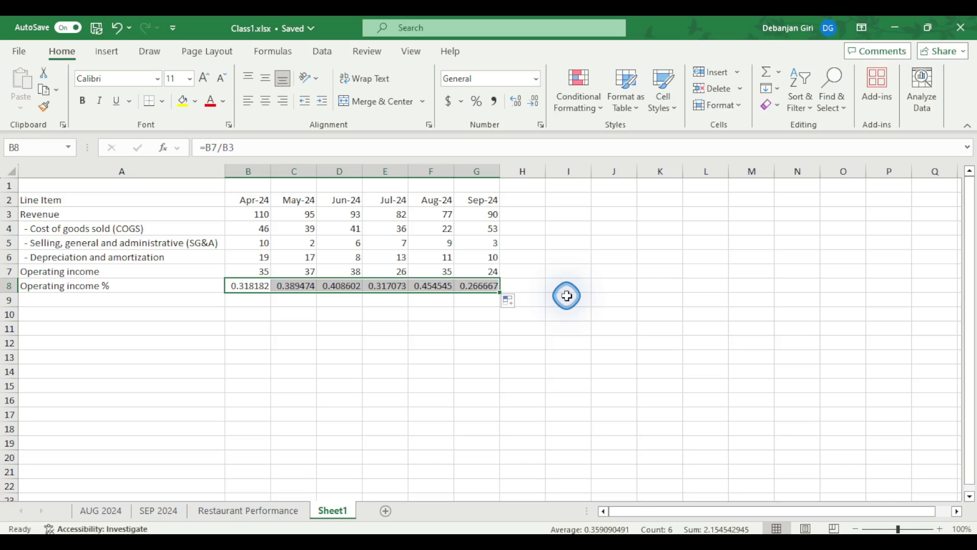
Step: Inspect the cell references in September's operating income % formula in G8, leaving the formula as it is
{"action": "double_click", "coordinate": [481, 286]}
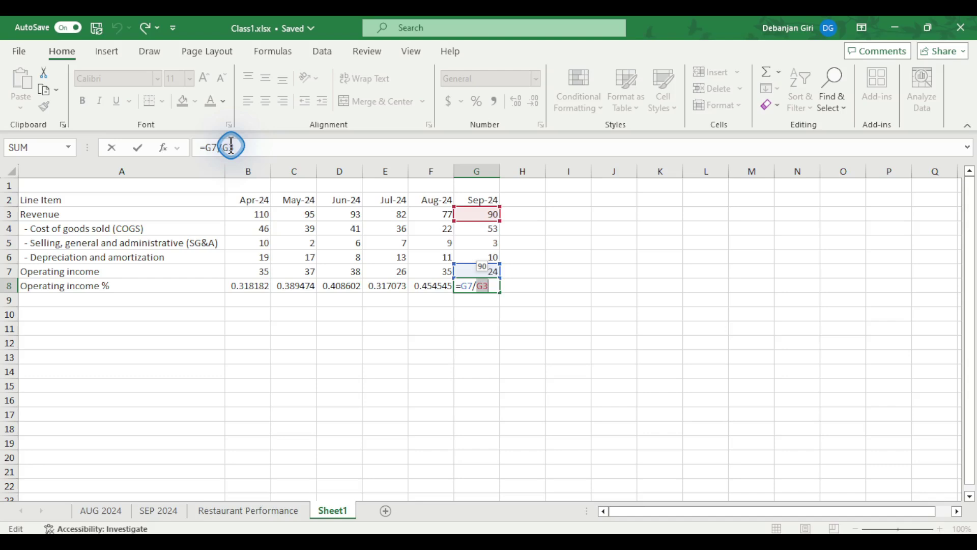
{"action": "key", "text": "F2"}
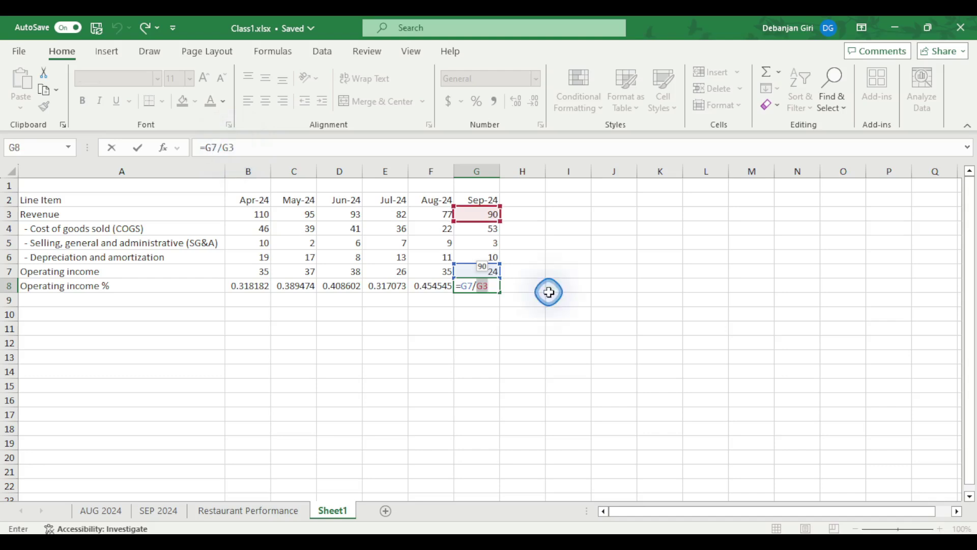
{"action": "key", "text": "Return"}
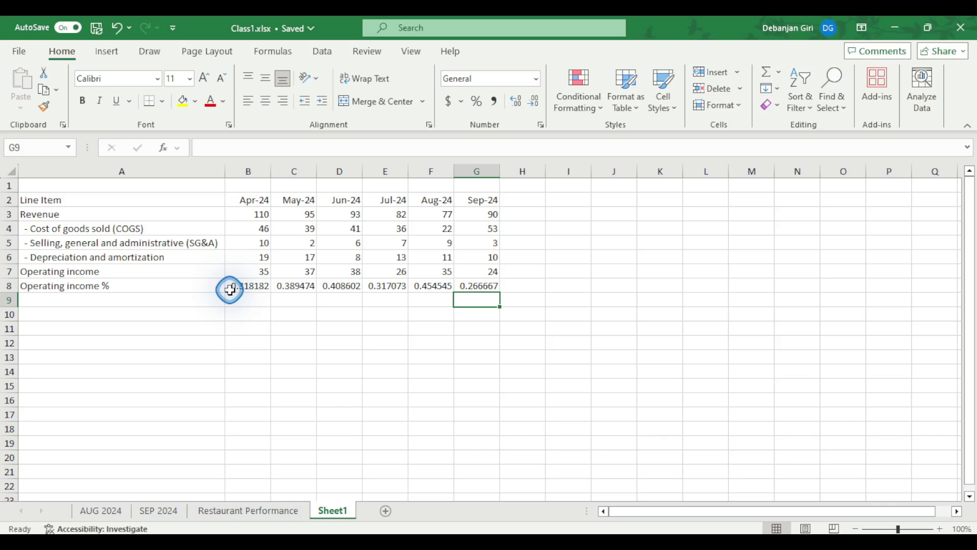
Step: Format the operating income % values in B8:G8 as percentages with two decimal places
{"action": "left_click_drag", "start_coordinate": [230, 290], "coordinate": [493, 290]}
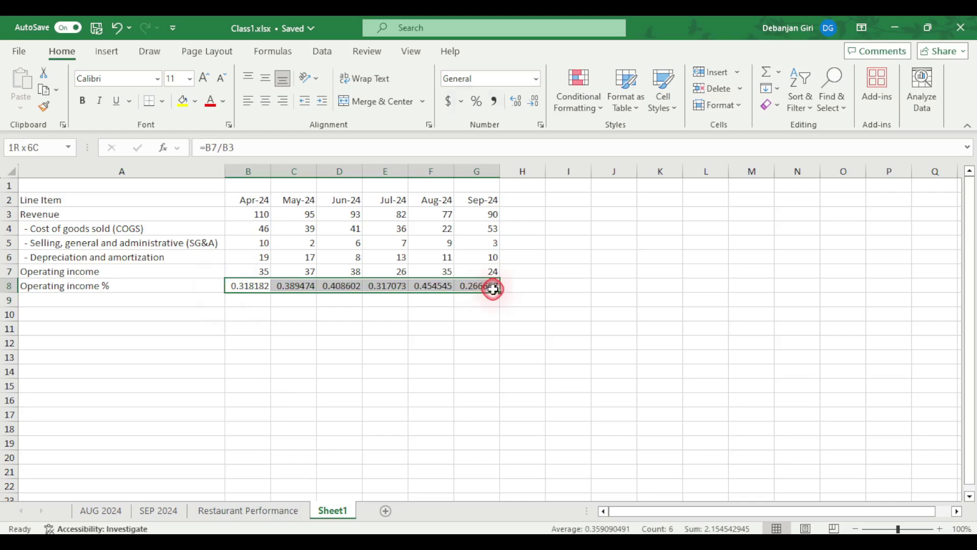
{"action": "left_click", "coordinate": [477, 105]}
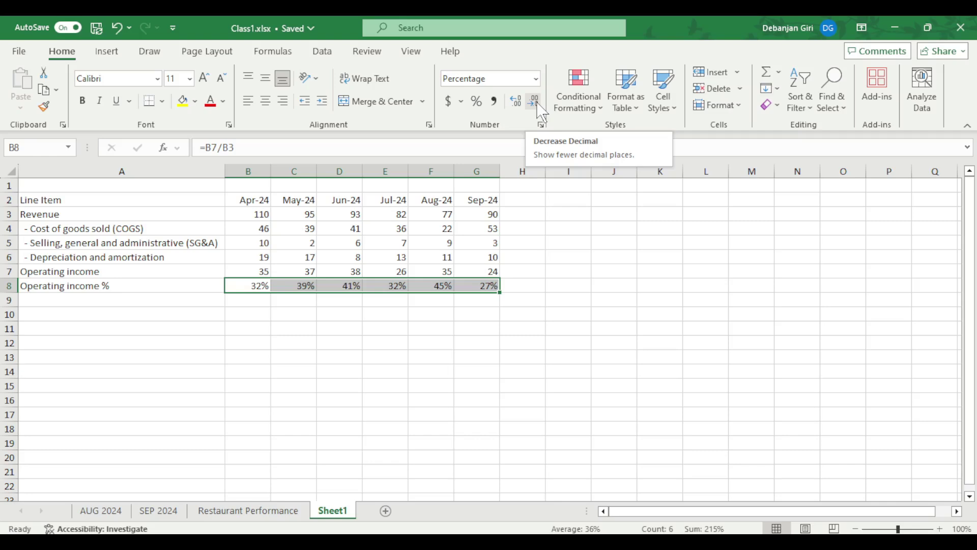
{"action": "left_click", "coordinate": [516, 101]}
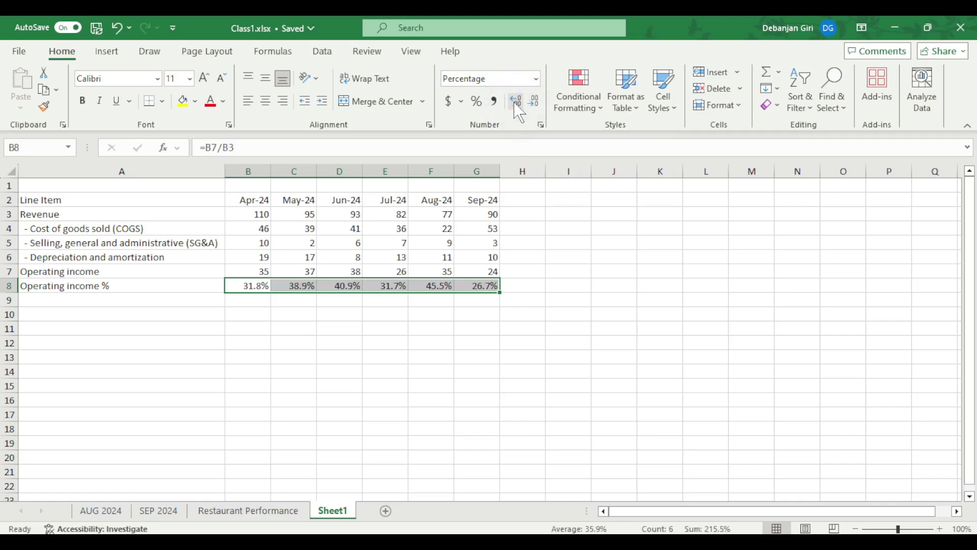
{"action": "left_click", "coordinate": [516, 101]}
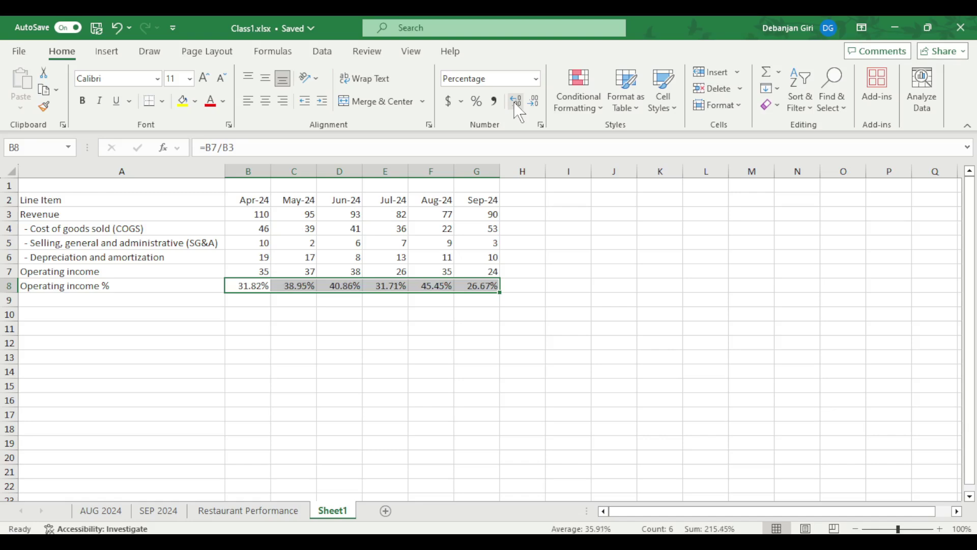
{"action": "left_click", "coordinate": [516, 101]}
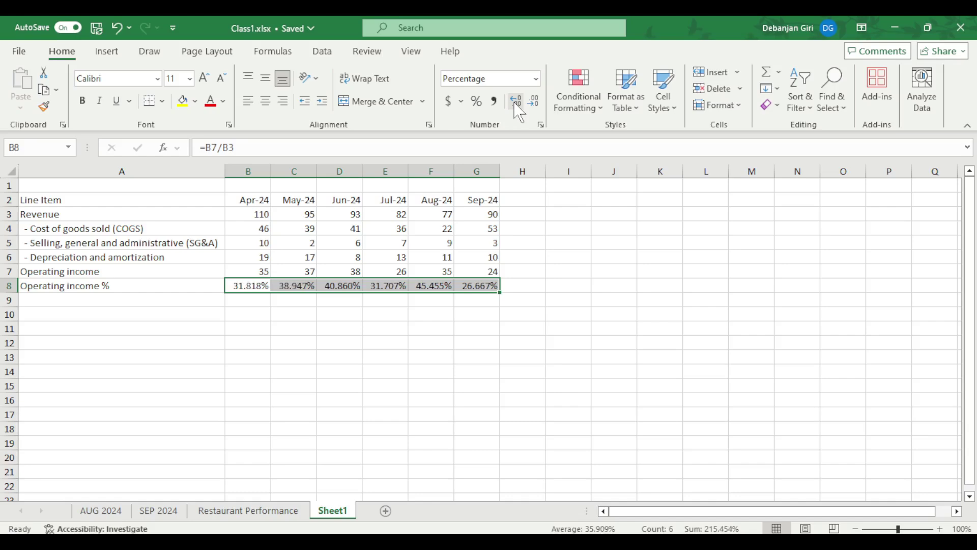
{"action": "left_click", "coordinate": [535, 101]}
{"action": "left_click", "coordinate": [535, 102]}
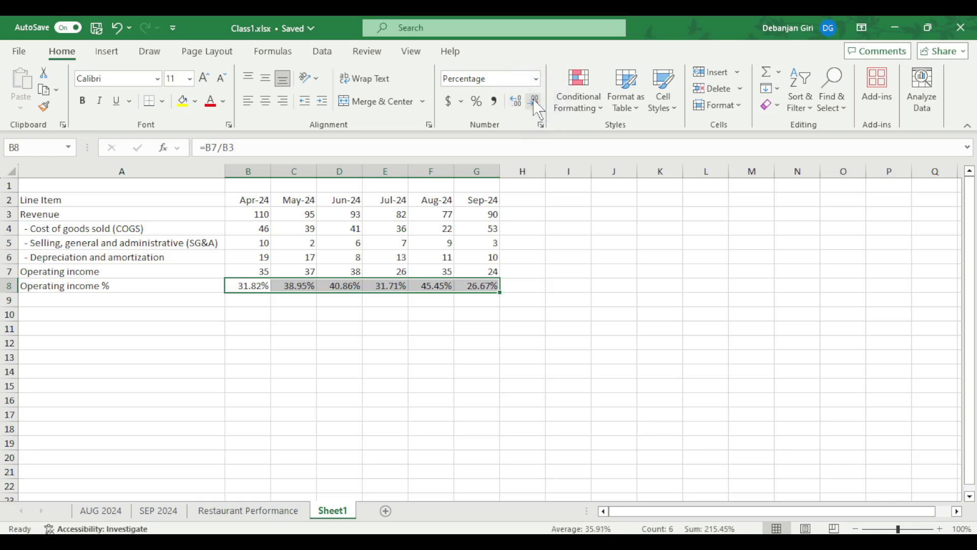
{"action": "left_click", "coordinate": [558, 212]}
Step: Enter the heading Q1 in B1 and merge and center it across B1:D1 above April to June
{"action": "left_click_drag", "start_coordinate": [234, 199], "coordinate": [339, 200]}
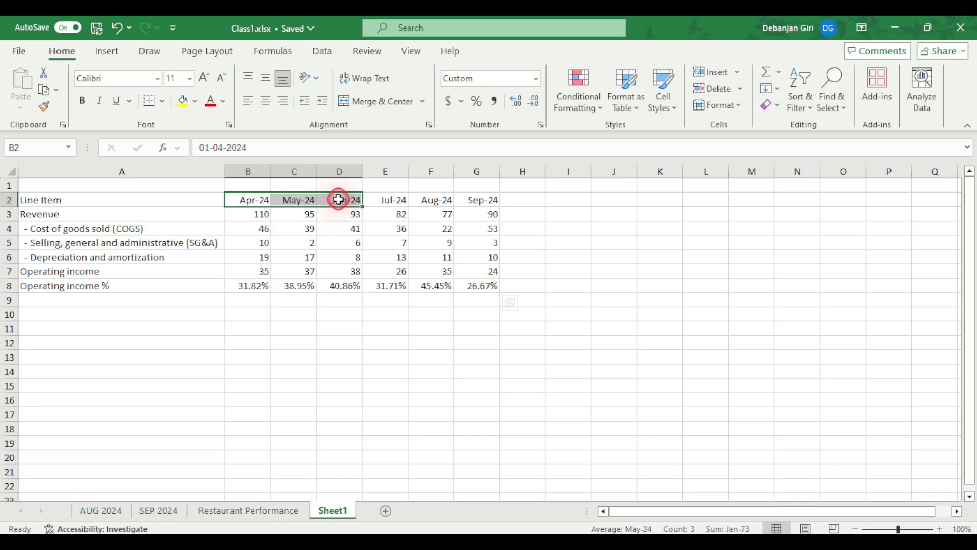
{"action": "left_click", "coordinate": [243, 187]}
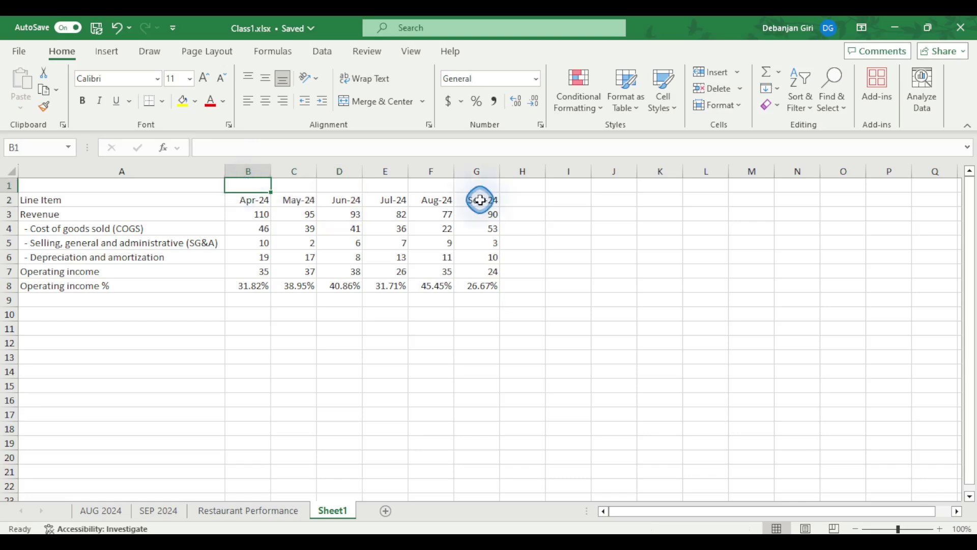
{"action": "type", "text": "q1"}
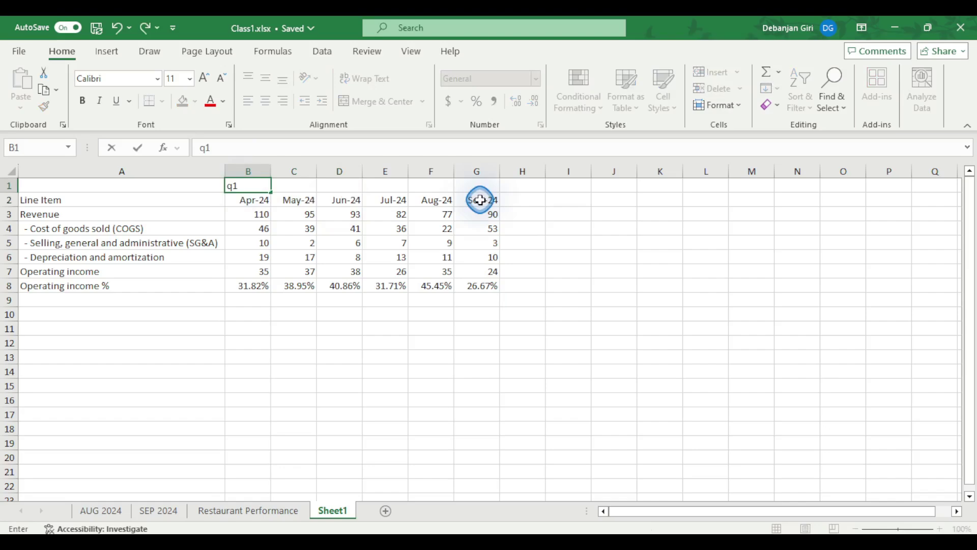
{"action": "key", "text": "BackSpace"}
{"action": "key", "text": "BackSpace"}
{"action": "type", "text": "Q1"}
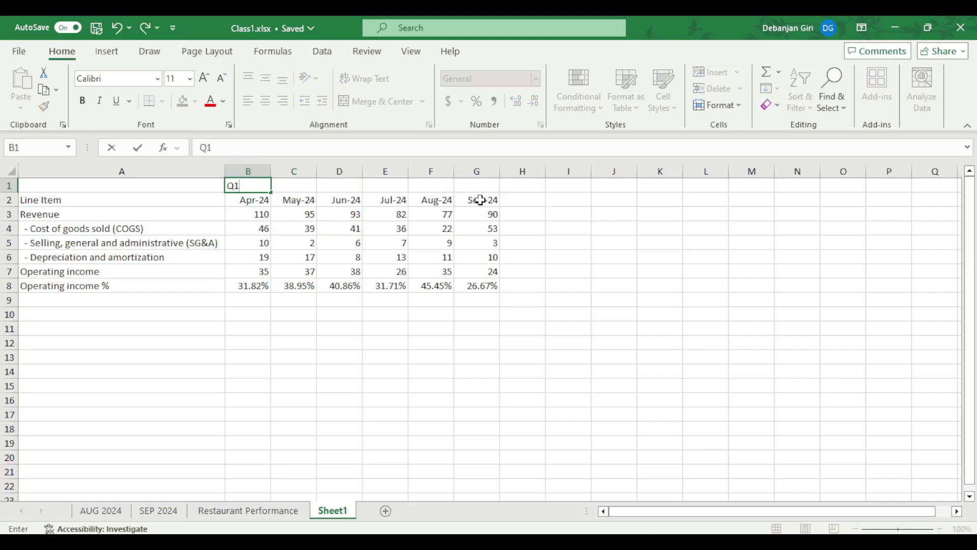
{"action": "key", "text": "Tab"}
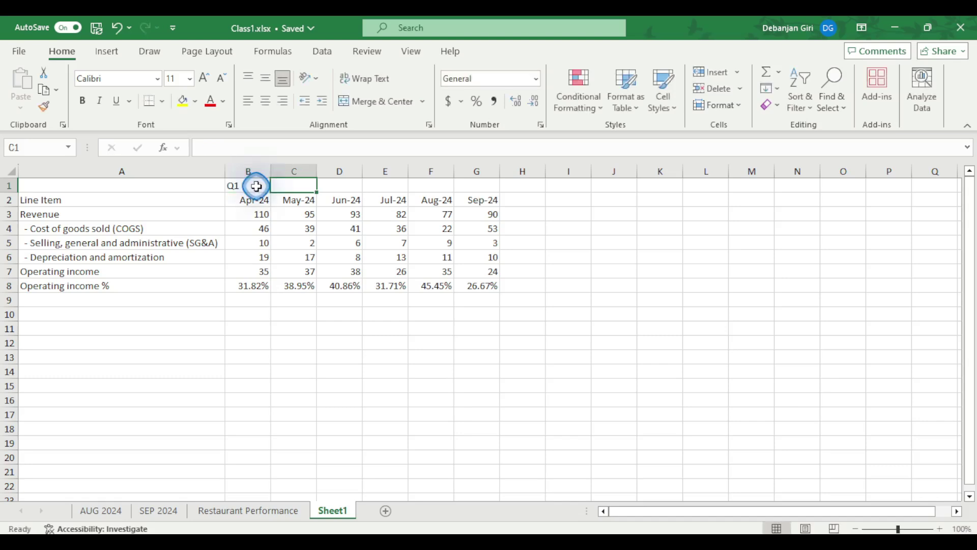
{"action": "left_click_drag", "start_coordinate": [256, 186], "coordinate": [351, 185]}
{"action": "left_click", "coordinate": [387, 100]}
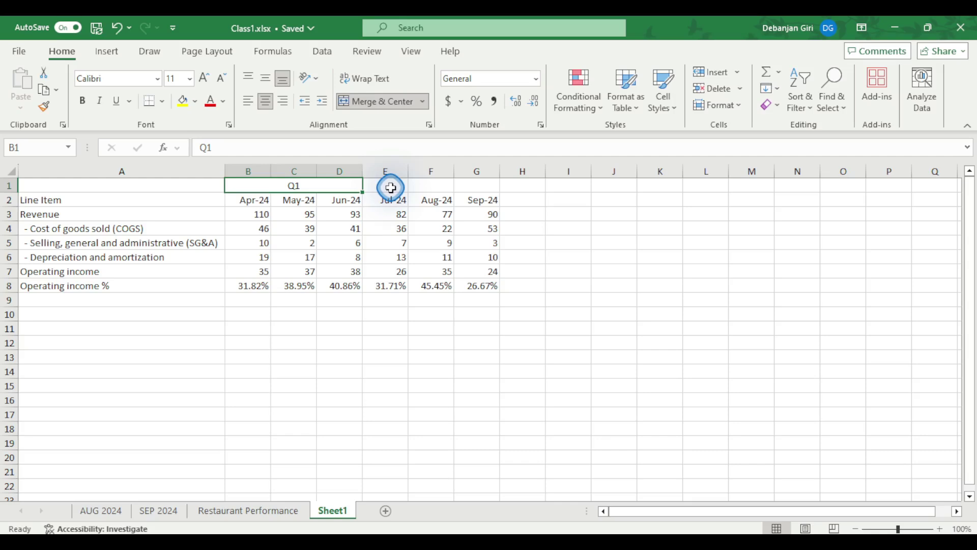
Step: Copy the merged Q1 heading format onto E1:G1 above July to September and enter the heading Q2 there
{"action": "left_click", "coordinate": [43, 107]}
{"action": "left_click", "coordinate": [401, 188]}
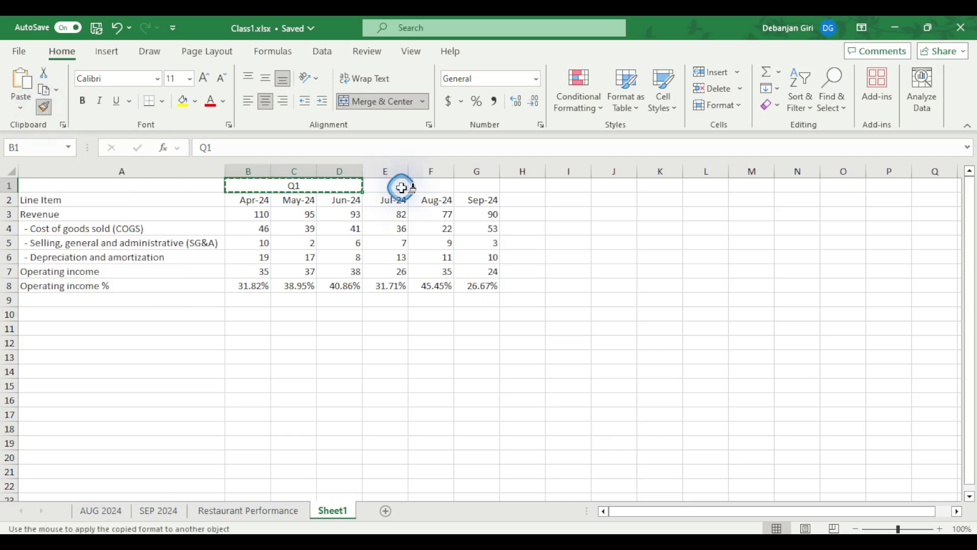
{"action": "left_click", "coordinate": [400, 187]}
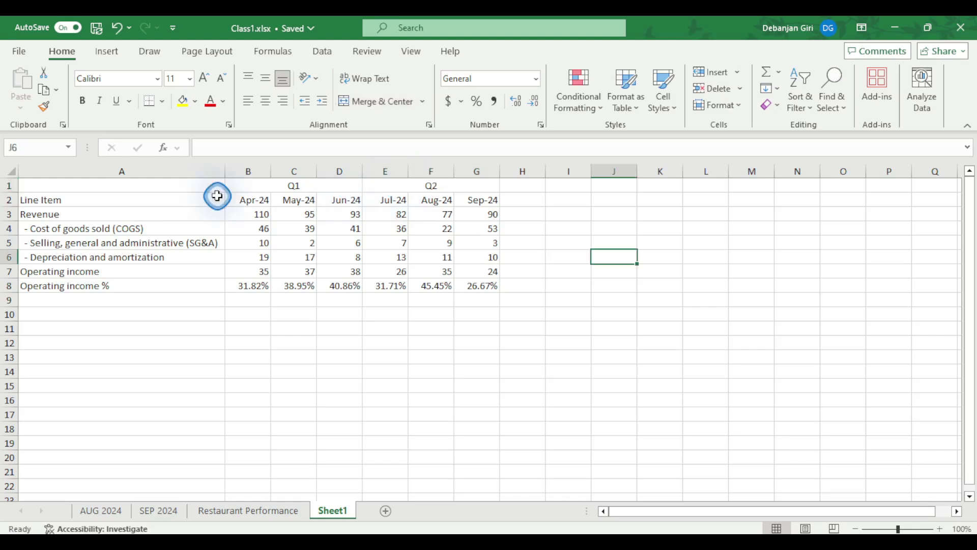
Step: Fill the header row A2:G2, from Line Item to Sep-24, with light green
{"action": "left_click", "coordinate": [93, 202]}
{"action": "key", "text": "ctrl+shift+Right"}
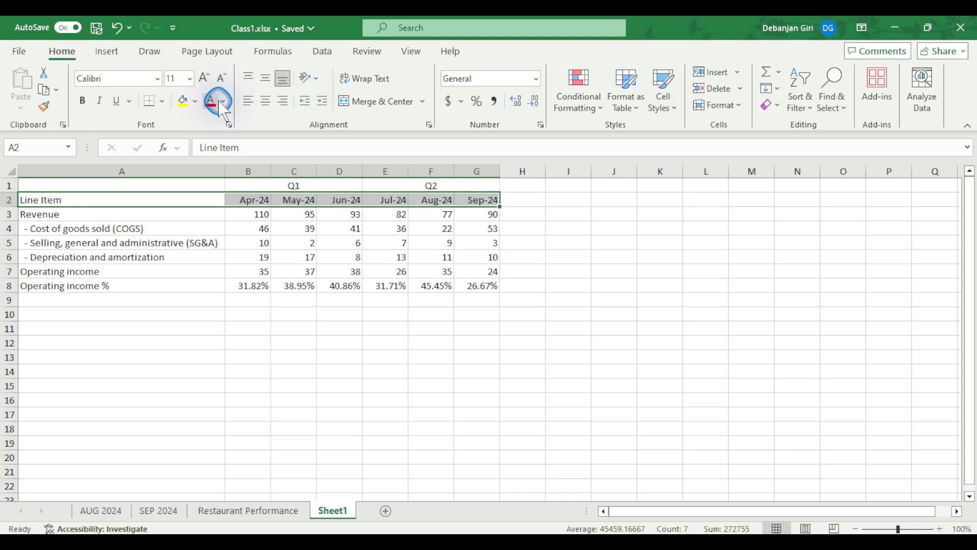
{"action": "left_click", "coordinate": [195, 101]}
{"action": "left_click", "coordinate": [293, 171]}
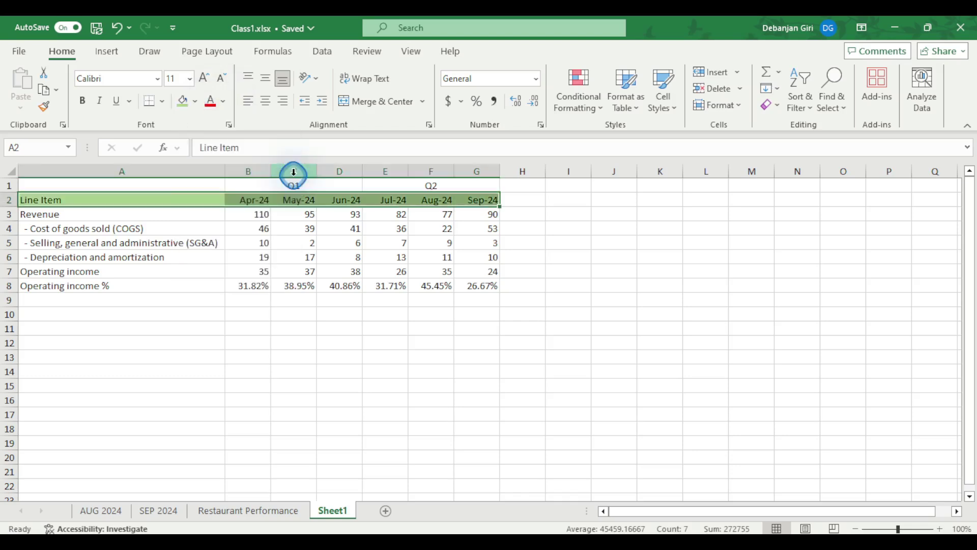
Step: Fill the Q1 and Q2 heading cells B1:G1 with light gold
{"action": "left_click_drag", "start_coordinate": [318, 184], "coordinate": [391, 182]}
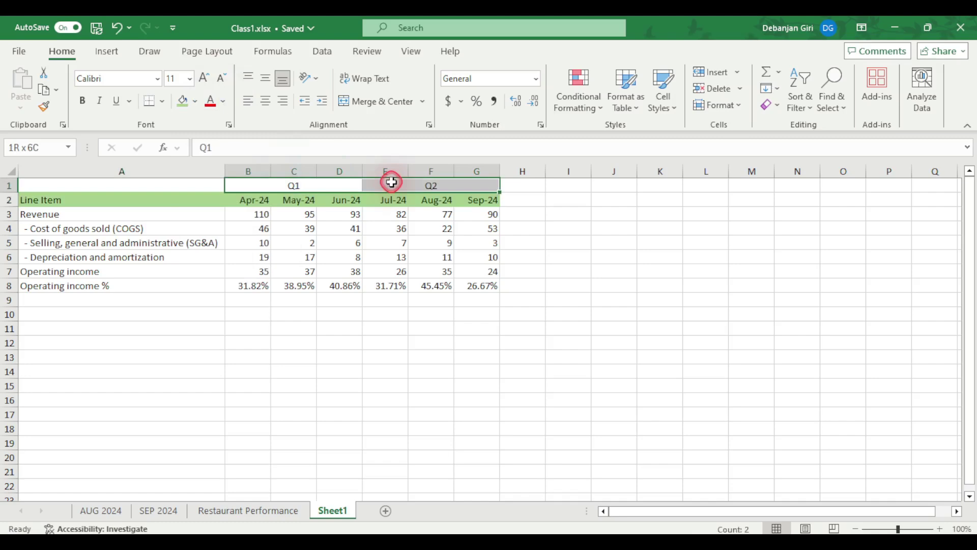
{"action": "left_click", "coordinate": [195, 100]}
{"action": "left_click", "coordinate": [265, 162]}
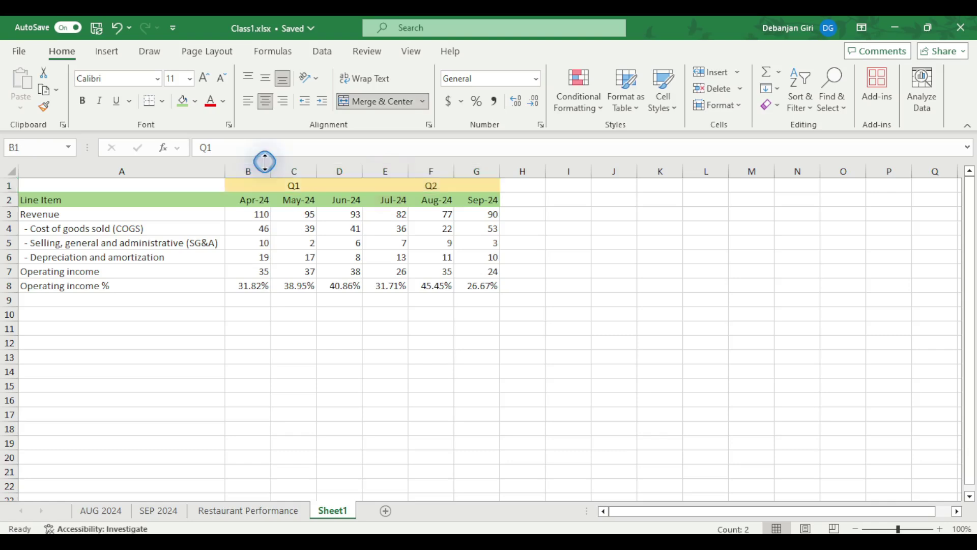
{"action": "left_click", "coordinate": [660, 272]}
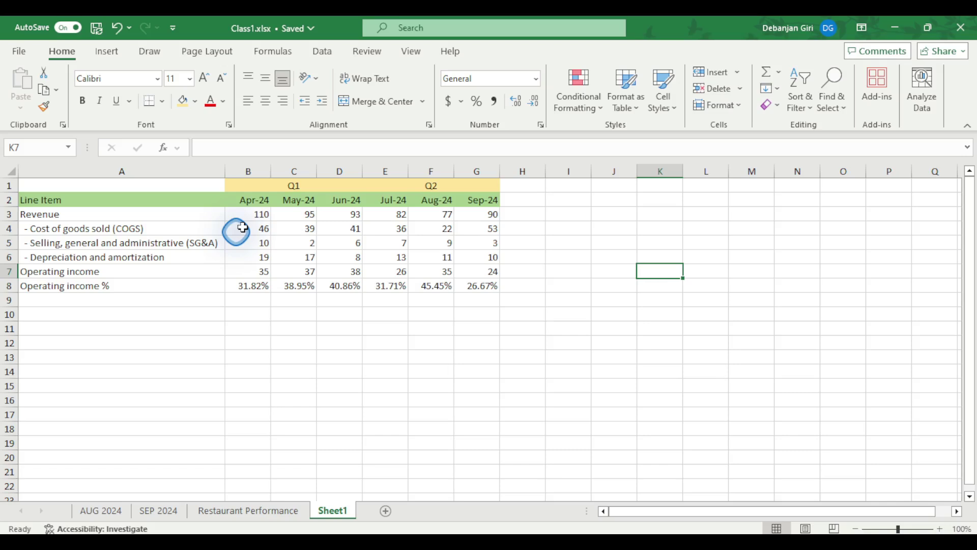
Step: Enter 09.08.2024 as a sample date in B10 below the table
{"action": "left_click", "coordinate": [248, 314]}
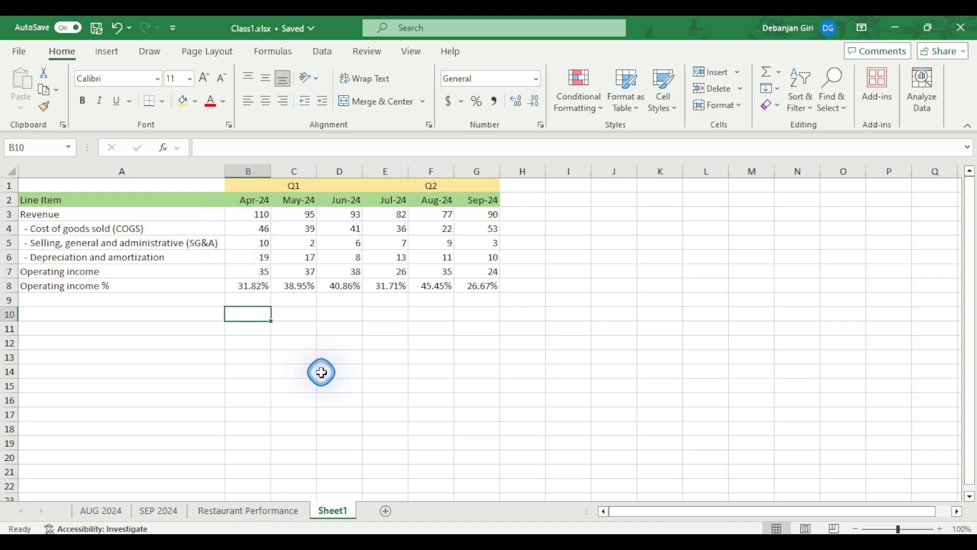
{"action": "type", "text": "09"}
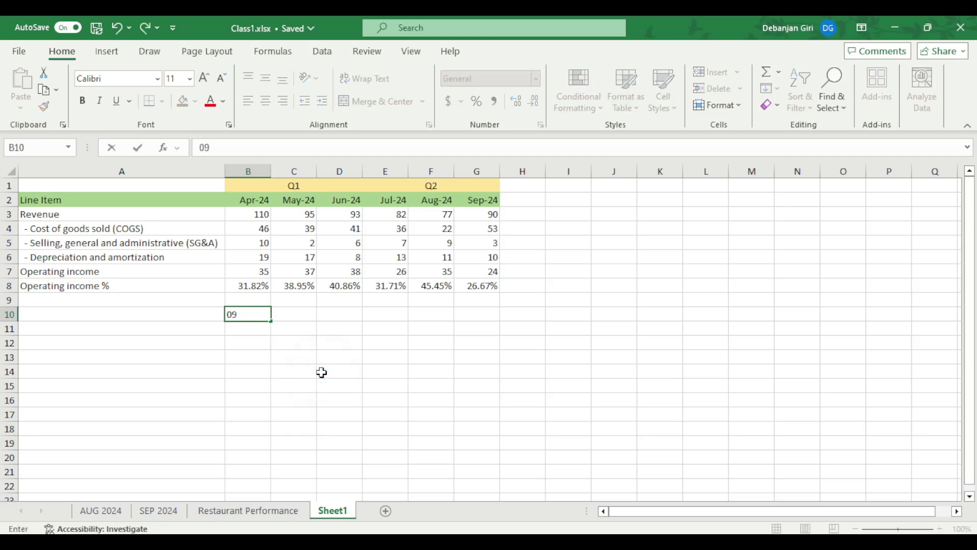
{"action": "type", "text": ".08.2024"}
{"action": "left_click", "coordinate": [252, 326]}
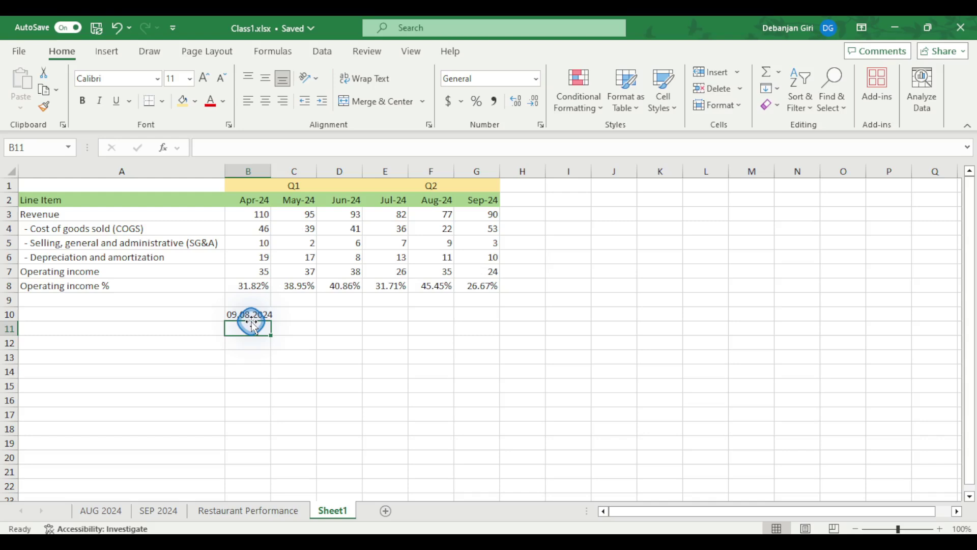
Step: Apply a date number format to B10 and widen column B around the entry
{"action": "left_click", "coordinate": [250, 316]}
{"action": "left_click", "coordinate": [536, 77]}
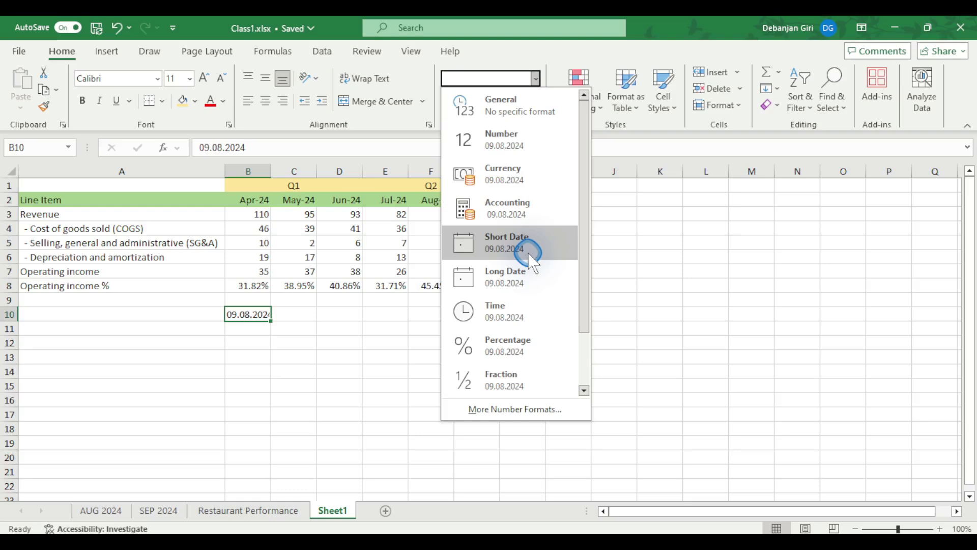
{"action": "left_click", "coordinate": [529, 252]}
{"action": "left_click_drag", "start_coordinate": [271, 171], "coordinate": [288, 175]}
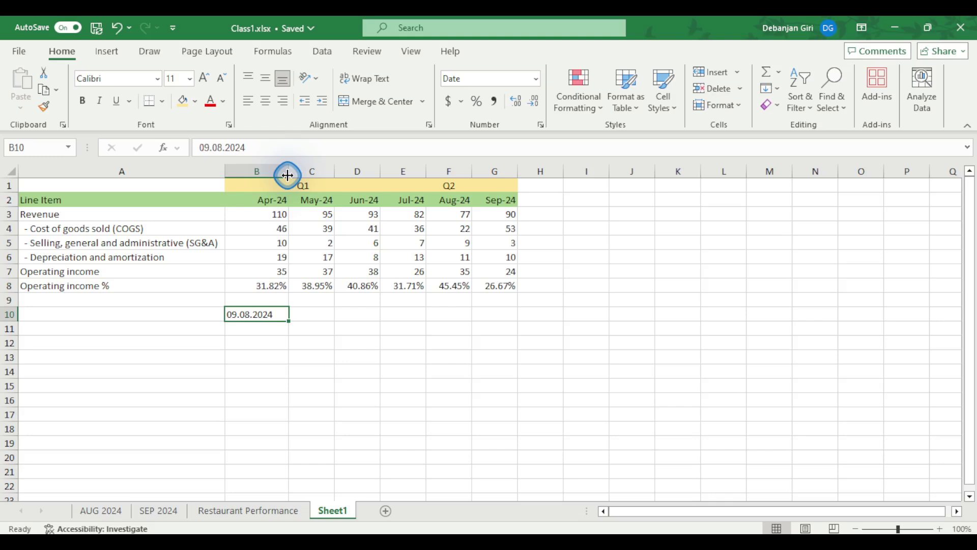
{"action": "left_click_drag", "start_coordinate": [287, 175], "coordinate": [320, 175]}
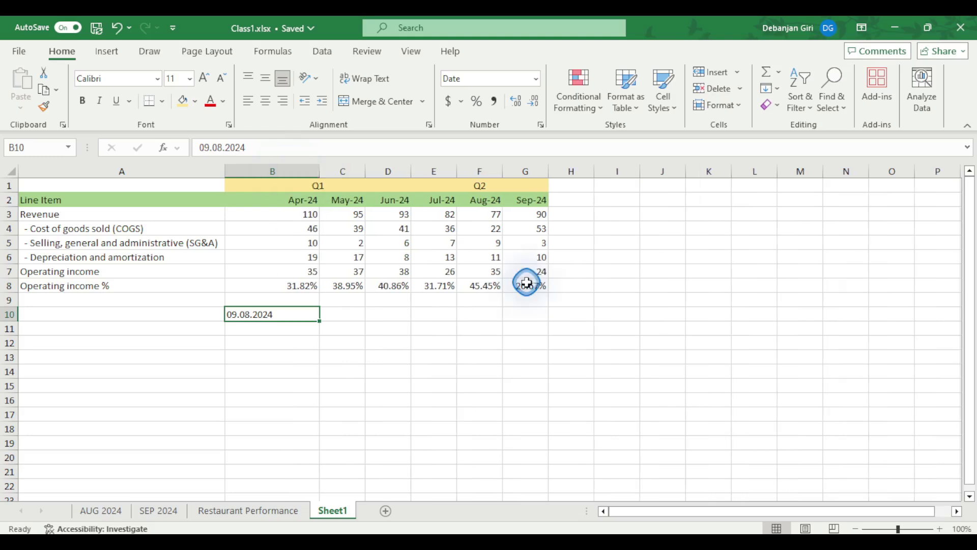
Step: Replace the dots in B10's date with slashes so the entry reads 09/08/2024
{"action": "left_click", "coordinate": [287, 316]}
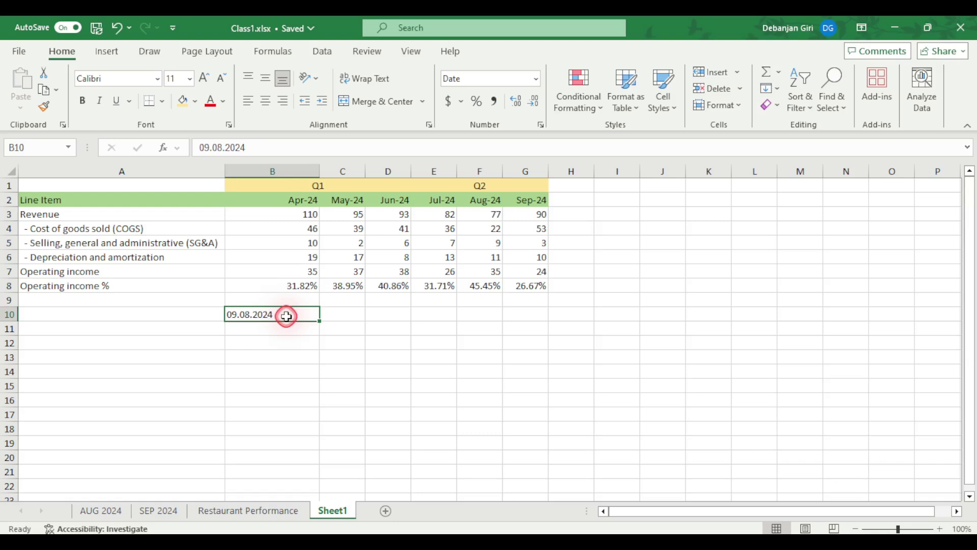
{"action": "double_click", "coordinate": [286, 316]}
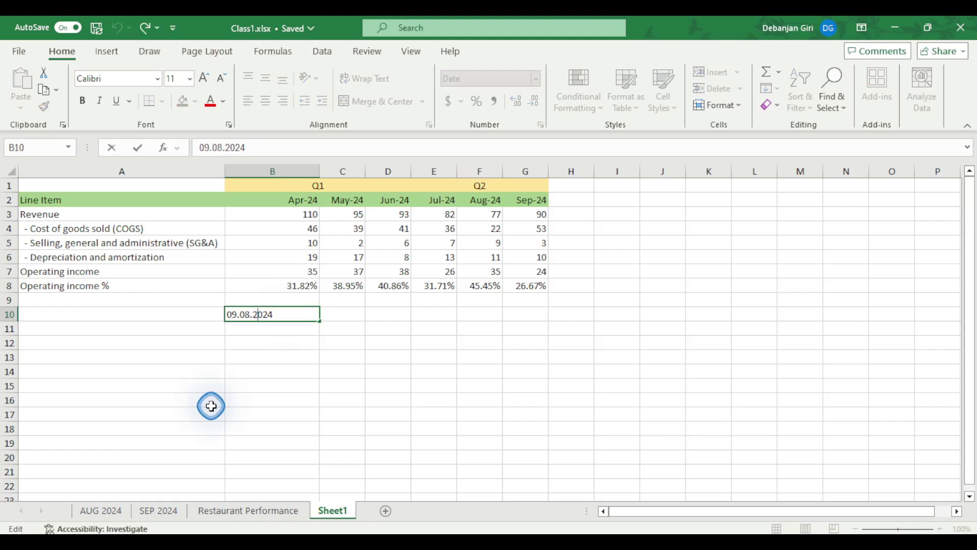
{"action": "key", "text": "Left"}
{"action": "key", "text": "BackSpace"}
{"action": "type", "text": "/"}
{"action": "key", "text": "Left"}
{"action": "key", "text": "Left"}
{"action": "key", "text": "Left"}
{"action": "key", "text": "BackSpace"}
{"action": "type", "text": "/"}
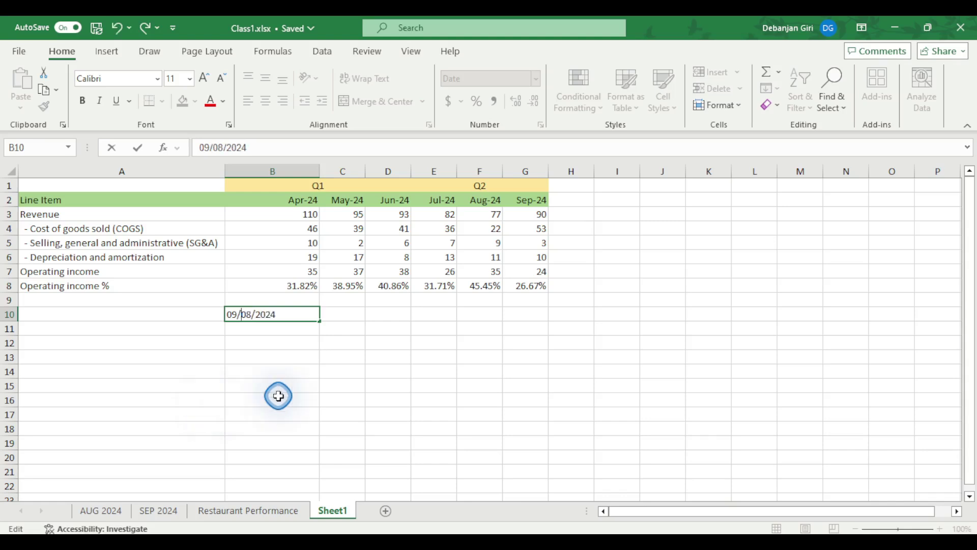
{"action": "left_click", "coordinate": [434, 385]}
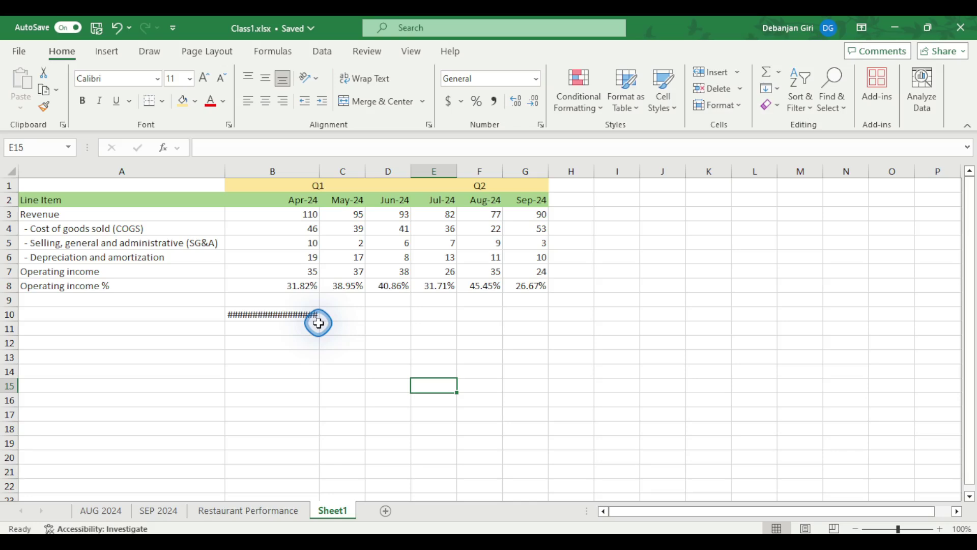
Step: Resize column B to suit the date in B10 and switch the date to the Short Date format
{"action": "left_click", "coordinate": [318, 320]}
{"action": "left_click_drag", "start_coordinate": [320, 171], "coordinate": [393, 171]}
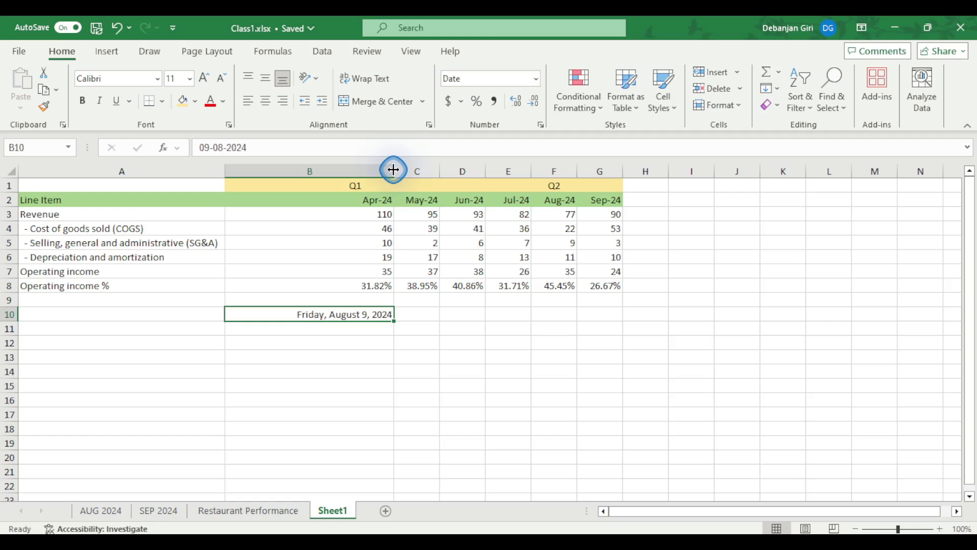
{"action": "left_click_drag", "start_coordinate": [394, 170], "coordinate": [293, 182]}
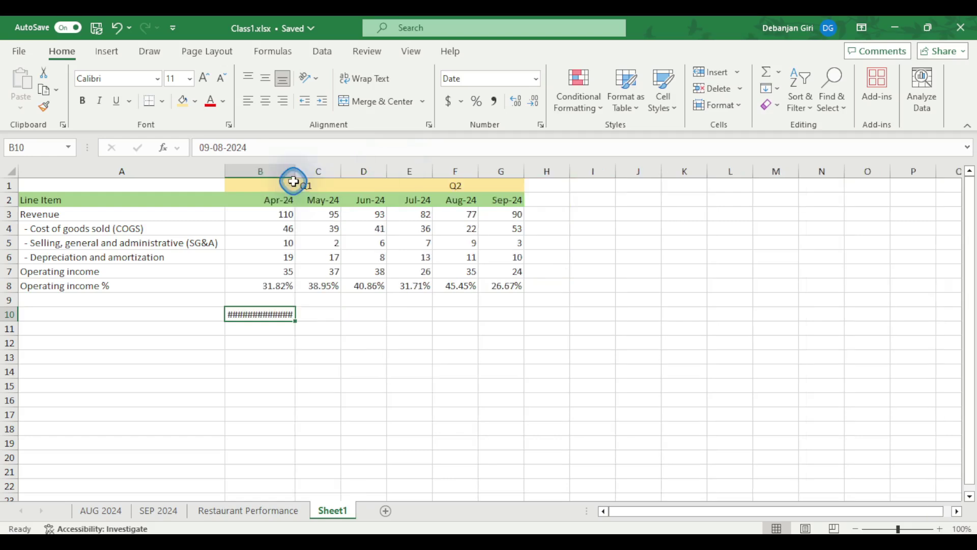
{"action": "double_click", "coordinate": [295, 179]}
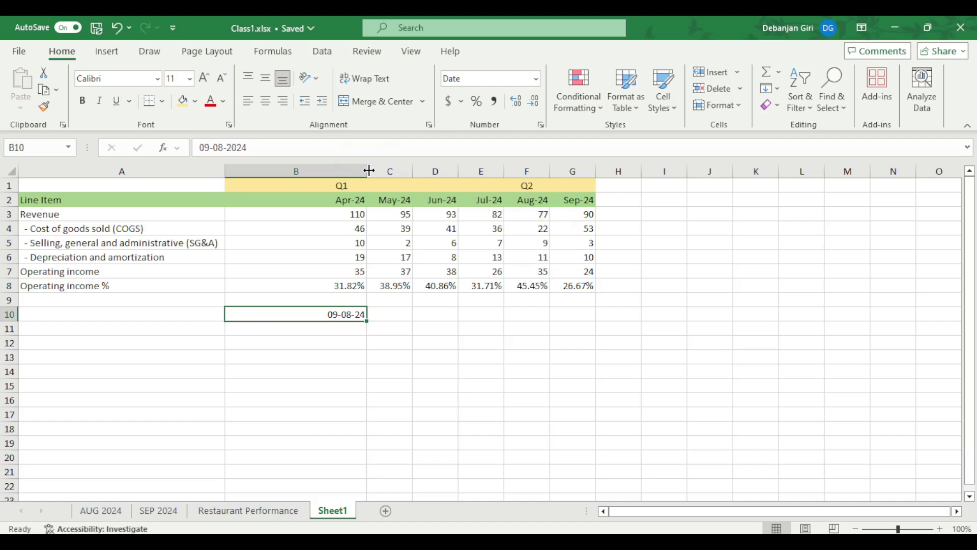
{"action": "left_click_drag", "start_coordinate": [369, 171], "coordinate": [306, 170]}
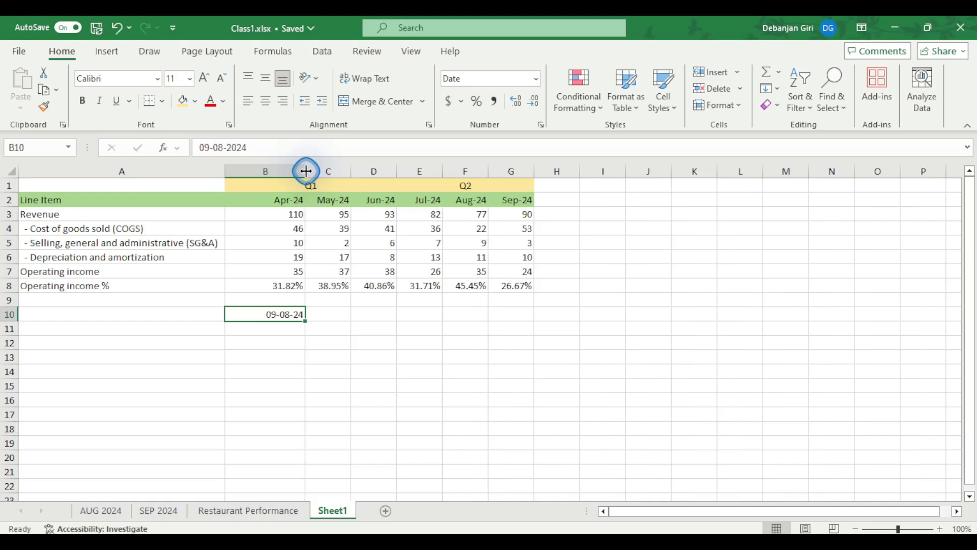
Step: Format the date in B10 with the English (India) locale and the day, full month name and year type
{"action": "left_click", "coordinate": [536, 79]}
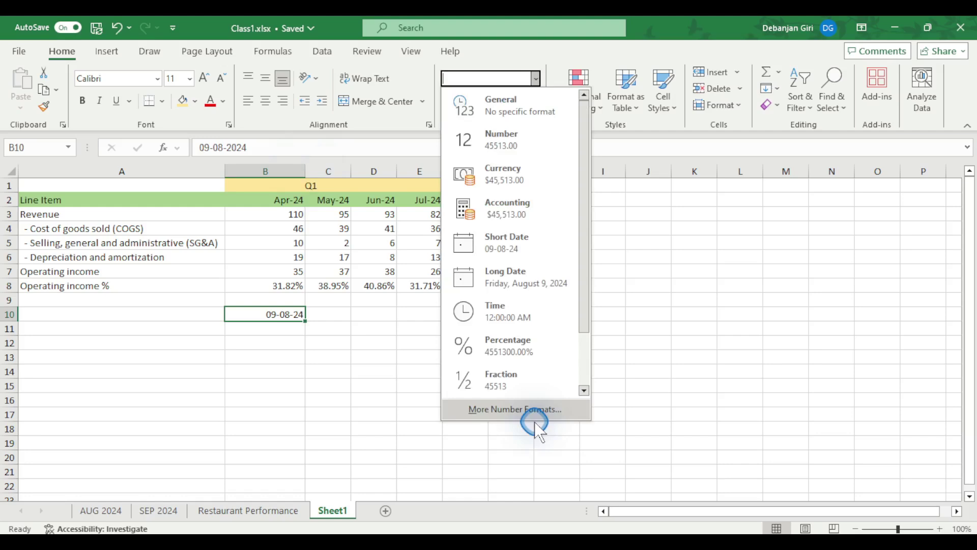
{"action": "left_click", "coordinate": [532, 411]}
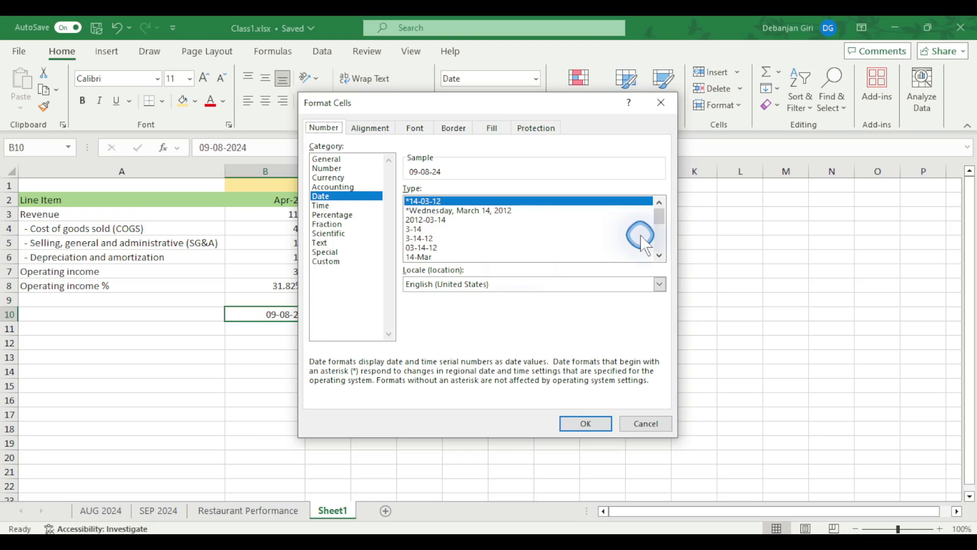
{"action": "left_click", "coordinate": [603, 284]}
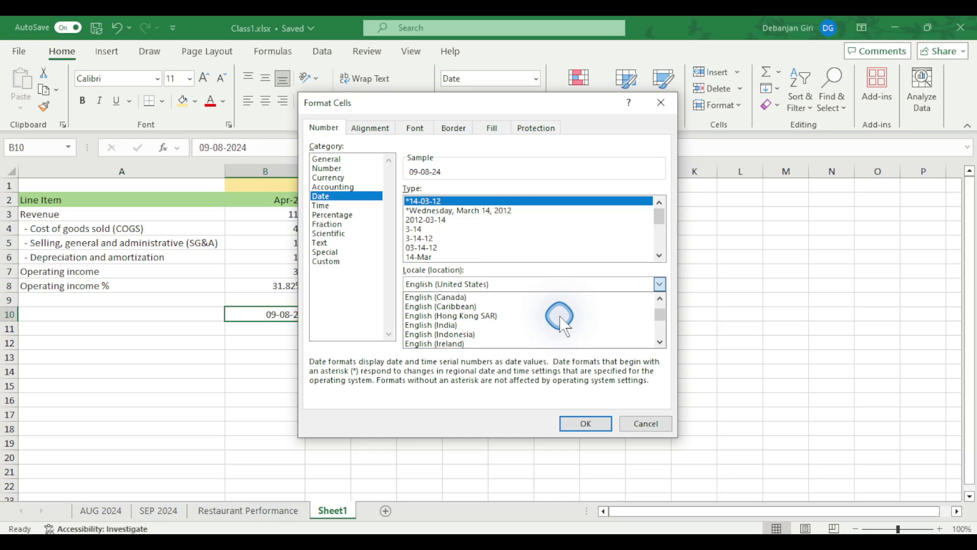
{"action": "left_click", "coordinate": [560, 324]}
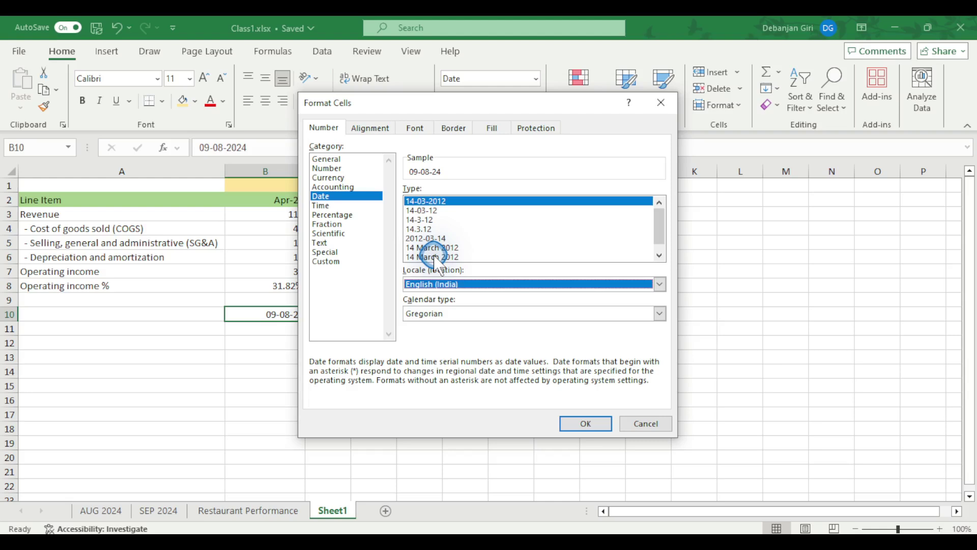
{"action": "double_click", "coordinate": [434, 257]}
{"action": "left_click", "coordinate": [537, 79]}
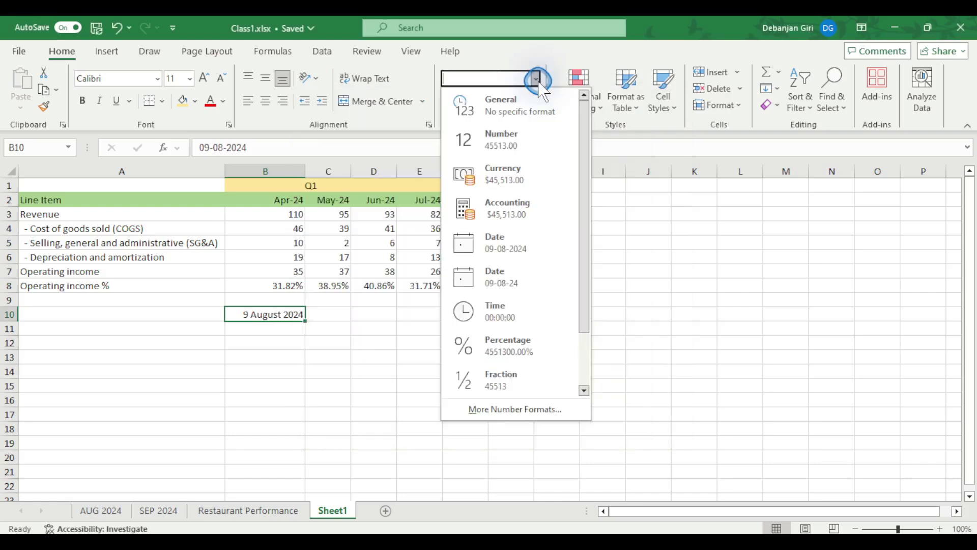
{"action": "left_click", "coordinate": [680, 231]}
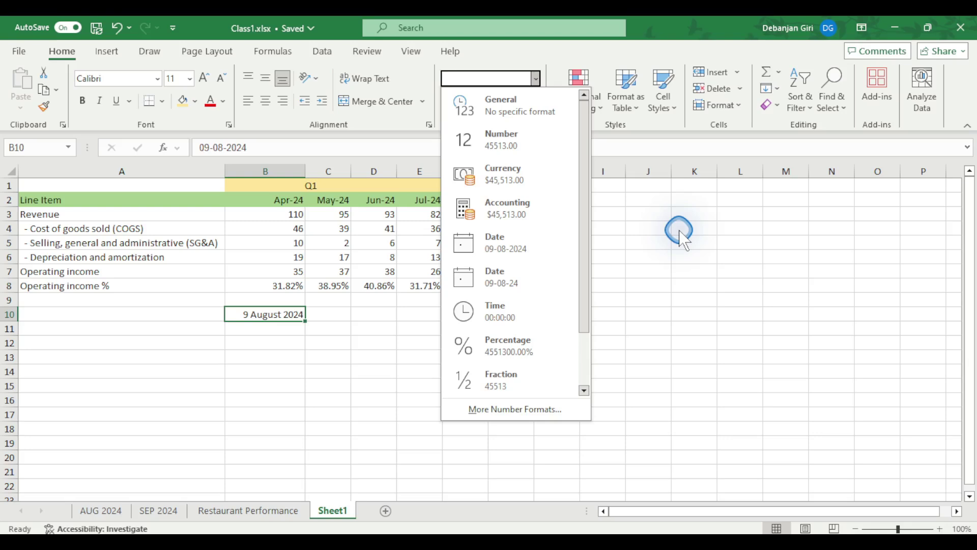
{"action": "left_click", "coordinate": [278, 314]}
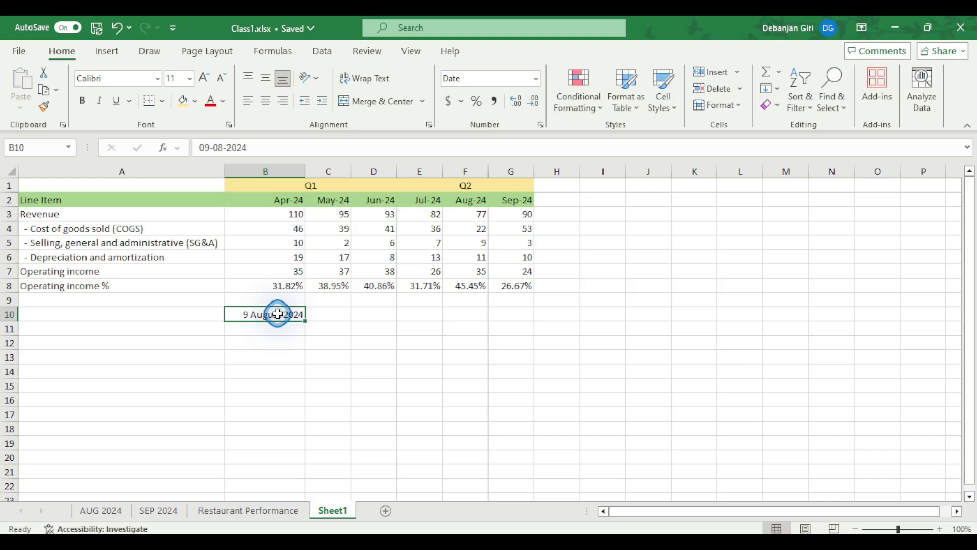
{"action": "left_click", "coordinate": [551, 413]}
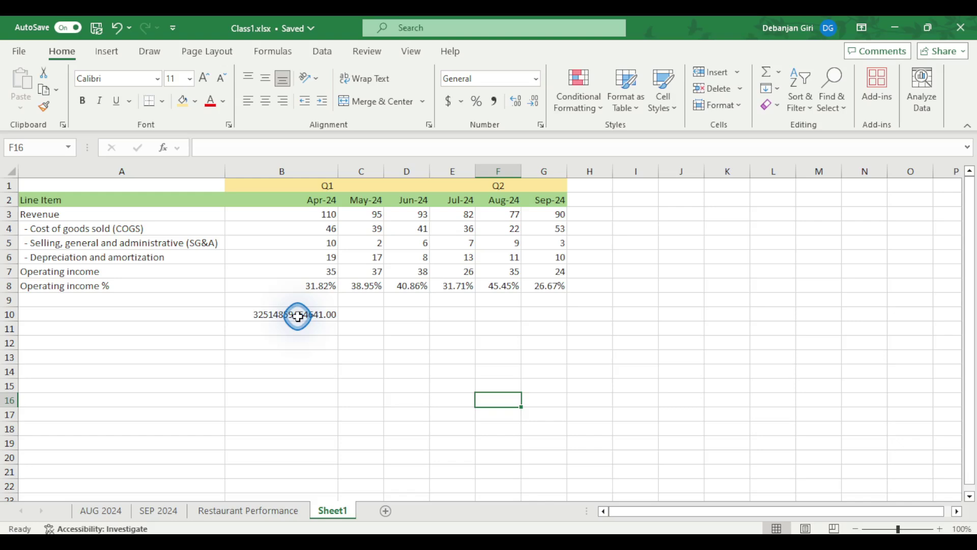
{"action": "left_click", "coordinate": [298, 316]}
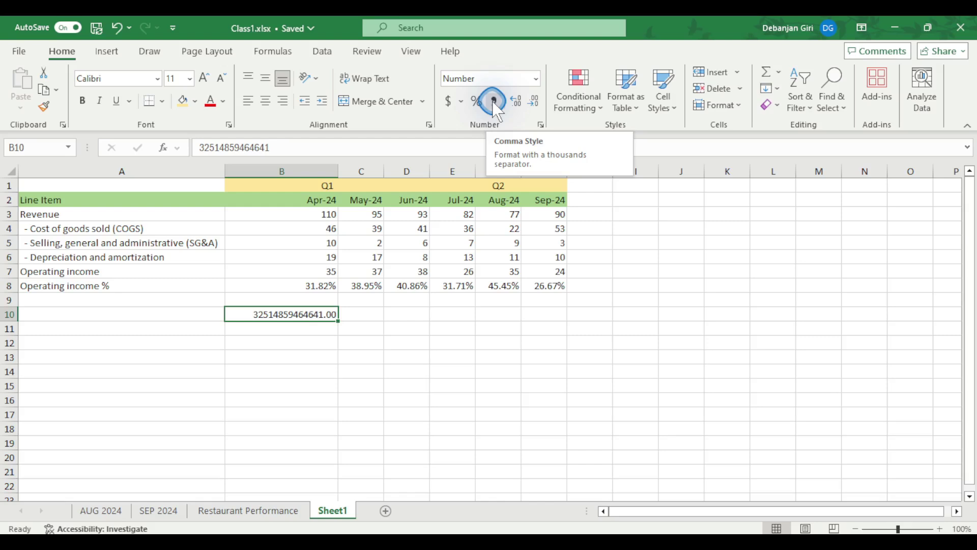
{"action": "left_click", "coordinate": [492, 102]}
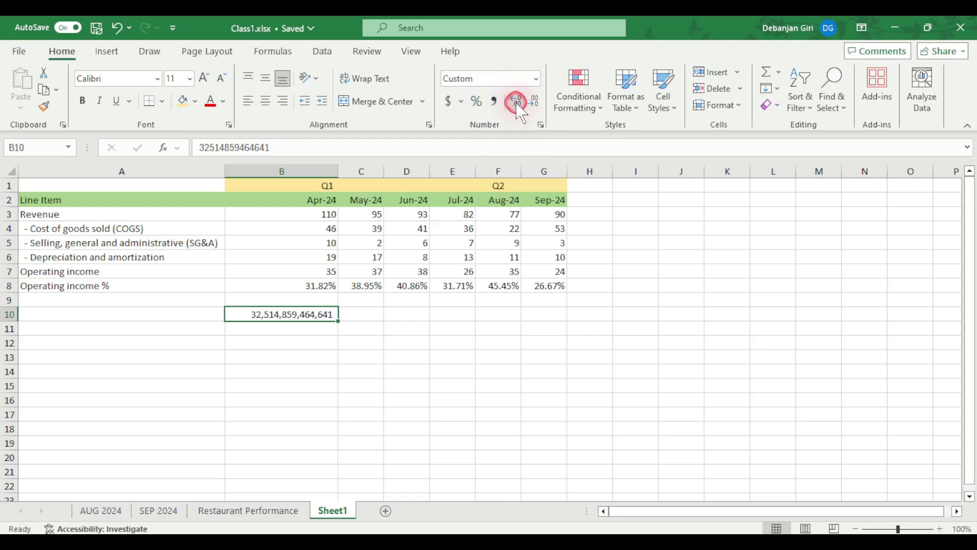
{"action": "left_click", "coordinate": [516, 102]}
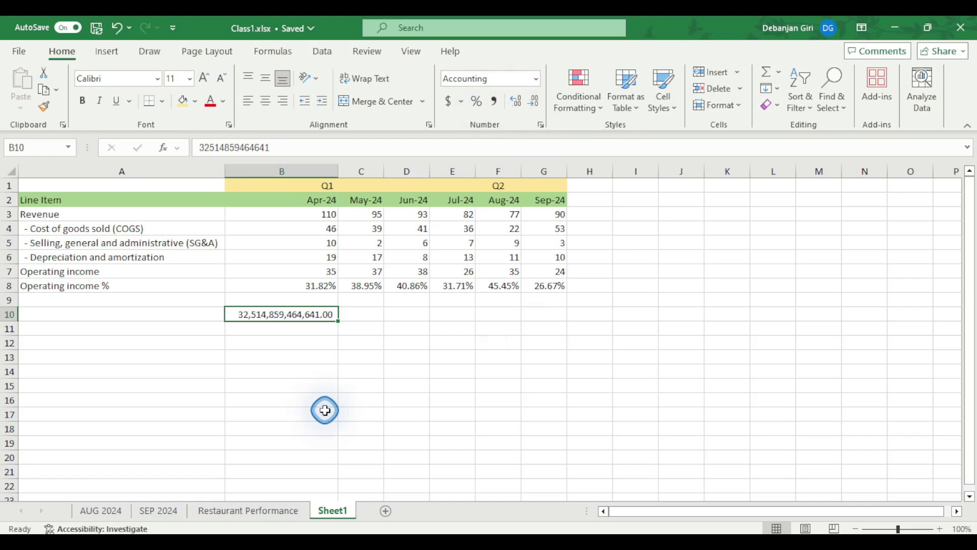
{"action": "key", "text": "Delete"}
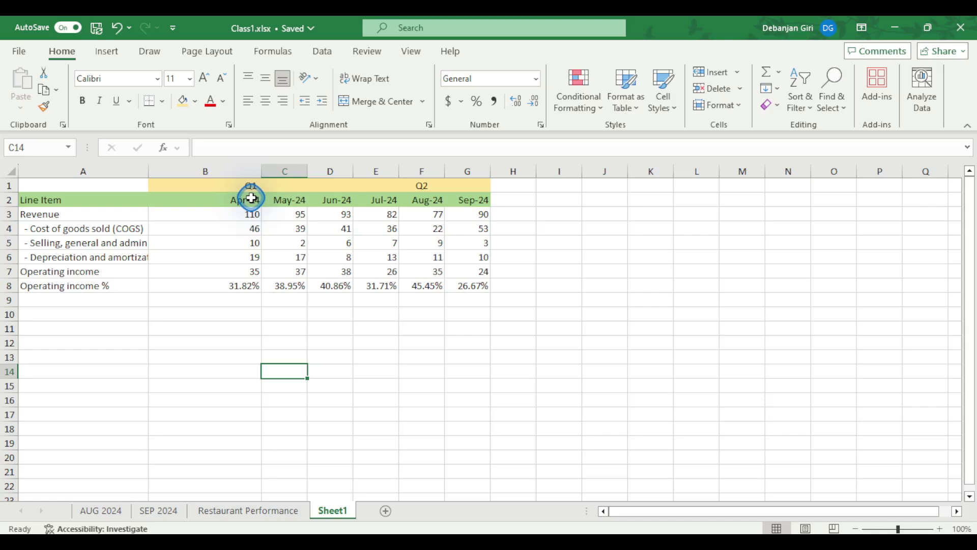
Step: Wrap the text of the SG&A label in A5 and the Depreciation and amortization label in A6
{"action": "left_click", "coordinate": [385, 78]}
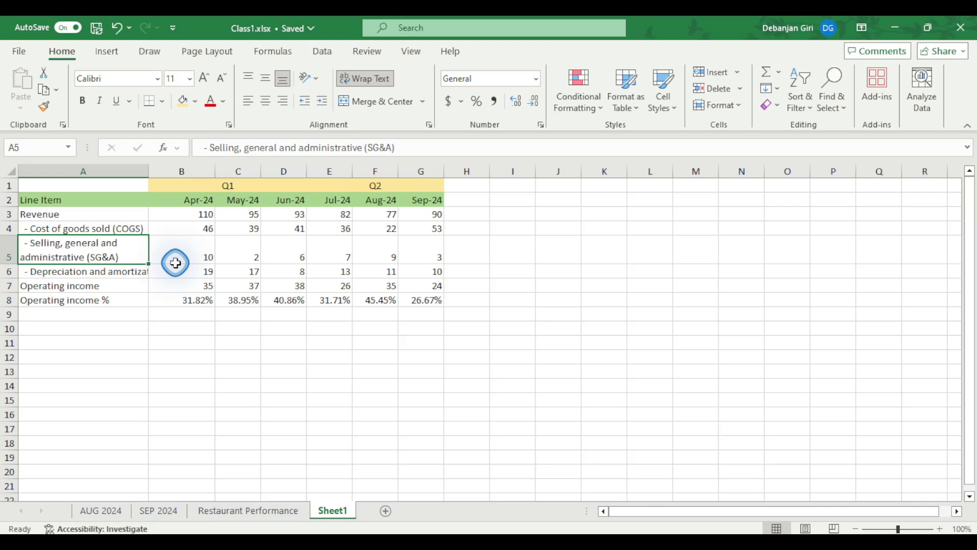
{"action": "key", "text": "Down"}
{"action": "key", "text": "F4"}
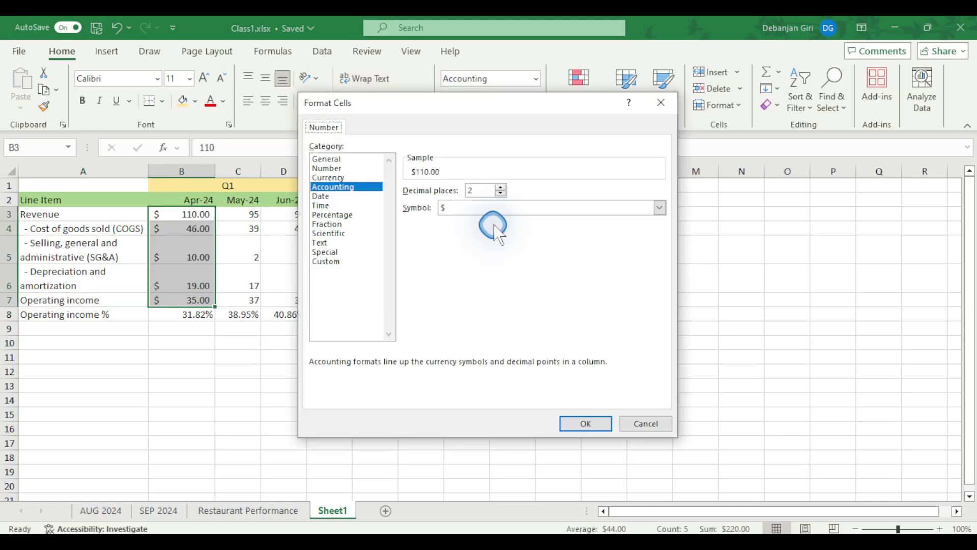
Step: Set the Accounting currency symbol for the April figures in B3:B7 to the rupee sign (₹)
{"action": "left_click", "coordinate": [659, 209]}
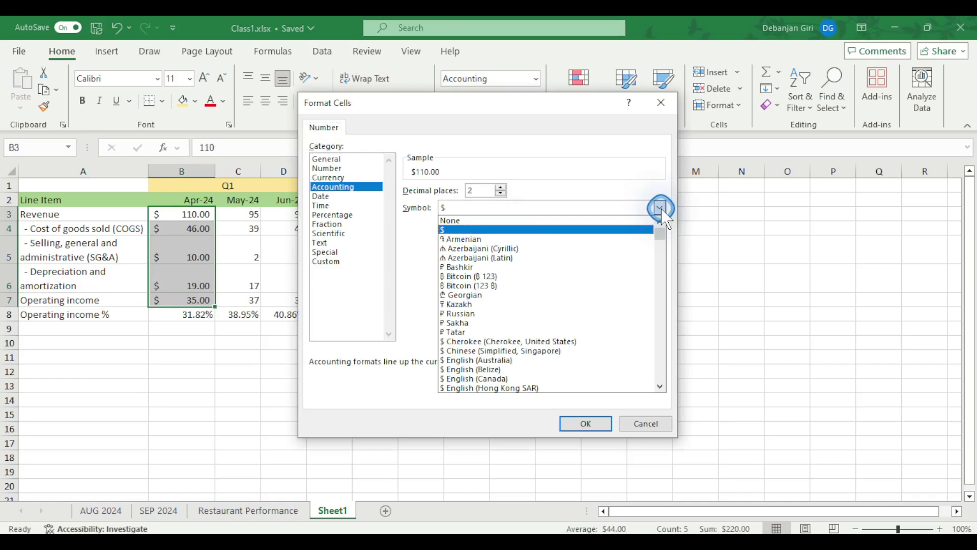
{"action": "scroll", "coordinate": [604, 336], "scroll_direction": "down", "scroll_amount": 10}
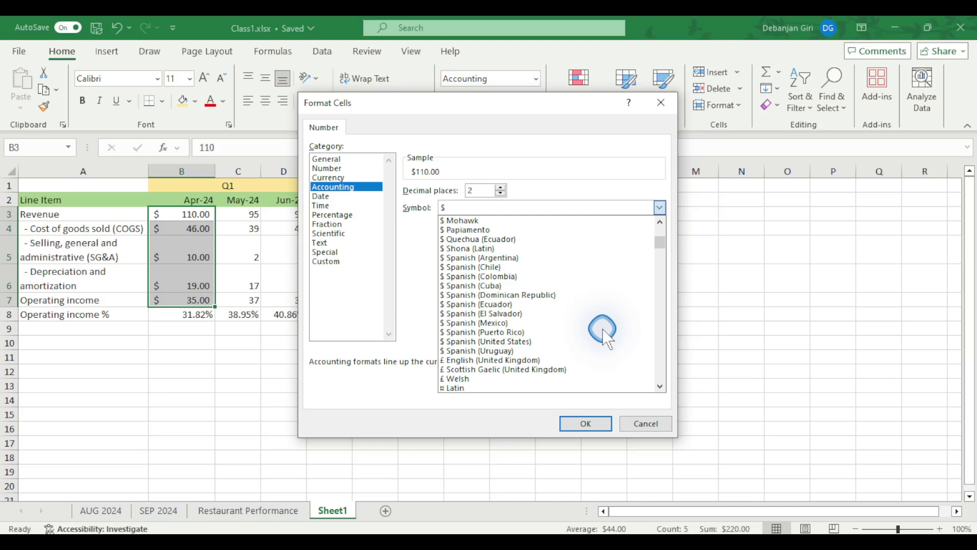
{"action": "scroll", "coordinate": [500, 351], "scroll_direction": "down", "scroll_amount": 5}
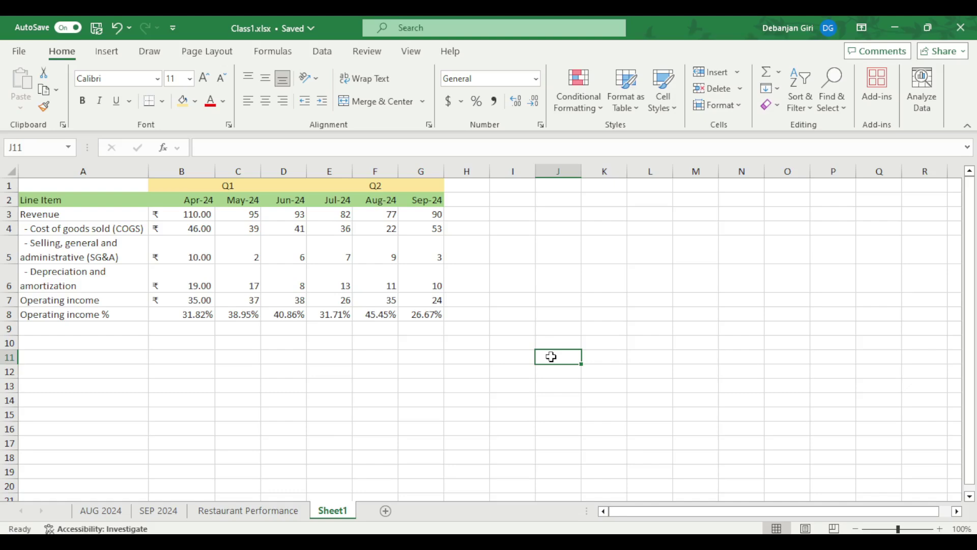
Step: Enter the salaries 40000 in B3 and 25000 in B4 on the new sheet
{"action": "left_click", "coordinate": [139, 202]}
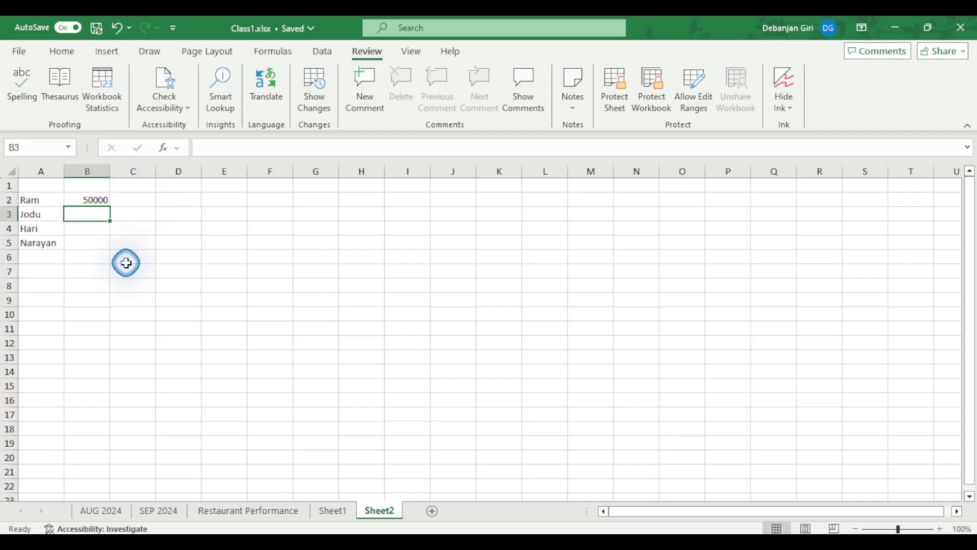
{"action": "type", "text": "40000"}
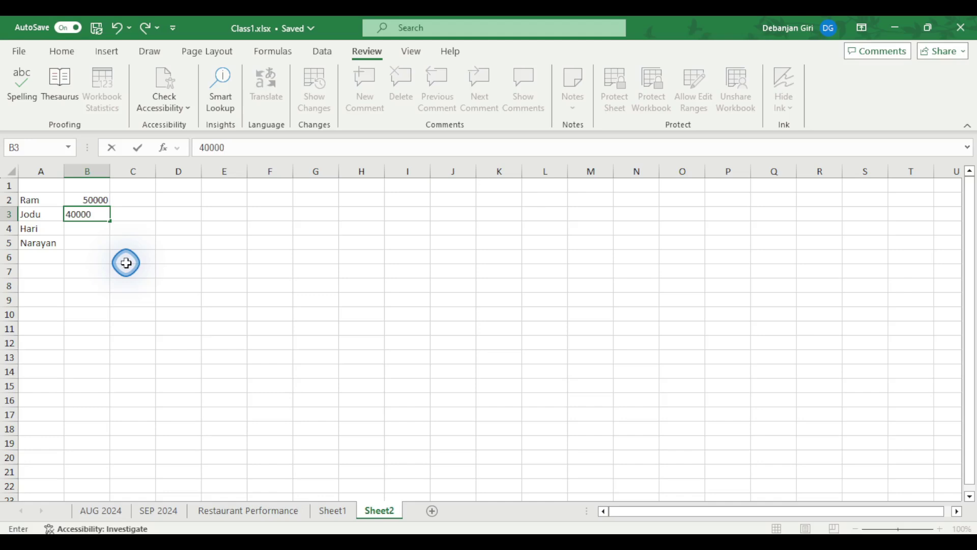
{"action": "key", "text": "Return"}
{"action": "type", "text": "250000.00"}
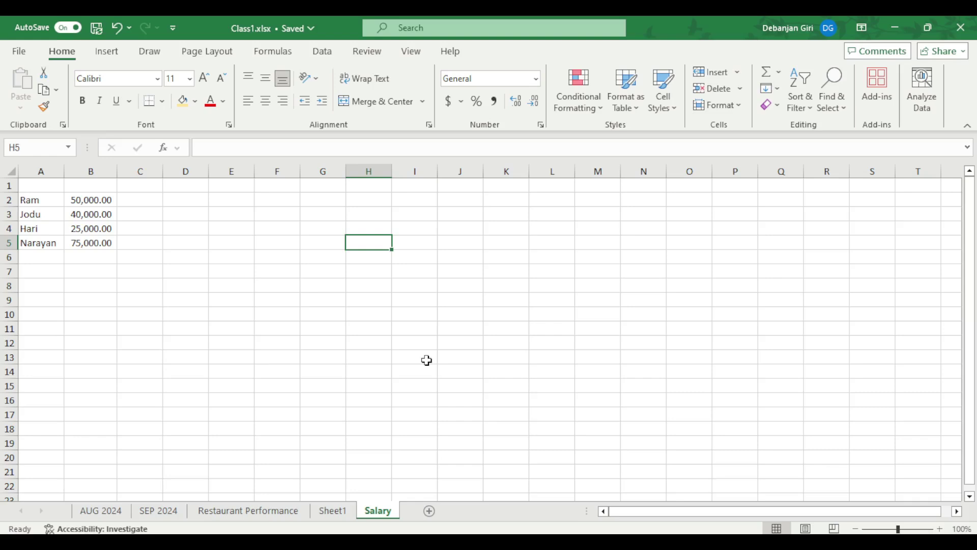
Step: Protect the Salary sheet with a password, allowing only selection of locked and unlocked cells, and try to edit the salary in B4
{"action": "left_click", "coordinate": [367, 52]}
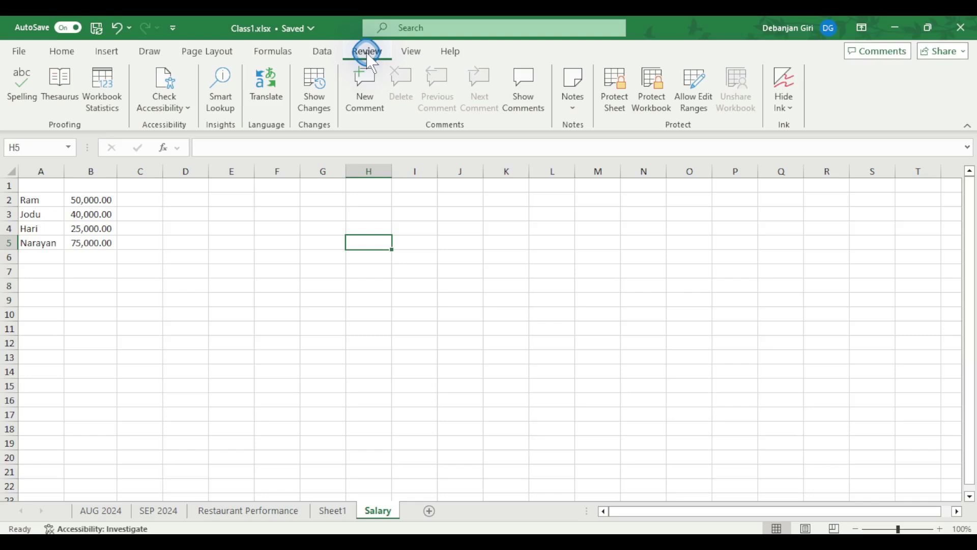
{"action": "left_click", "coordinate": [441, 282]}
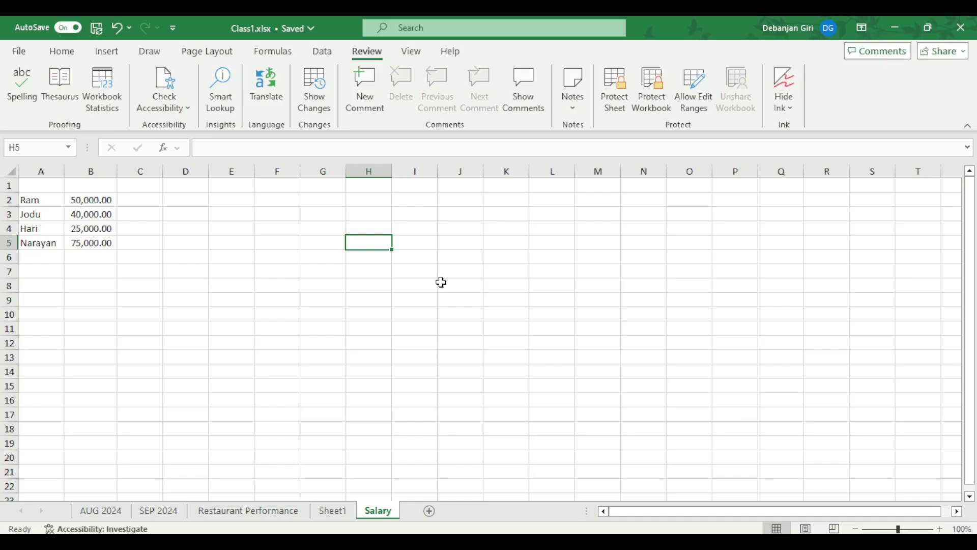
{"action": "left_click", "coordinate": [461, 240]}
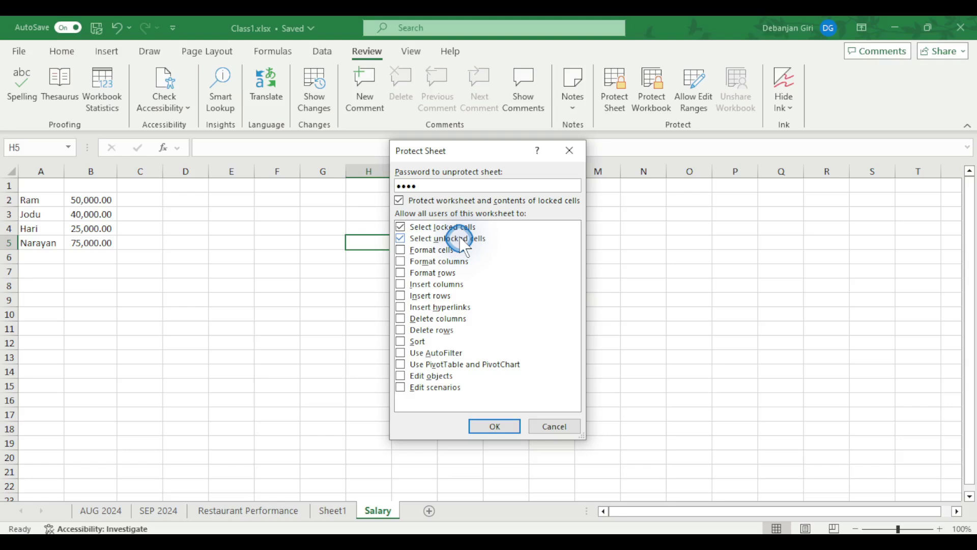
{"action": "left_click", "coordinate": [500, 322]}
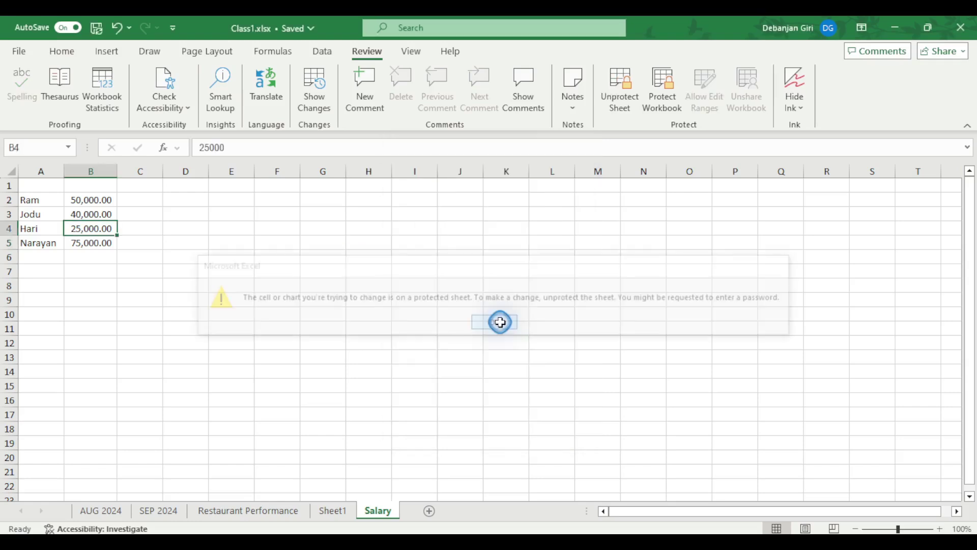
Step: Unprotect the Salary sheet with its password and protect it again with a password, keeping only cell selection allowed
{"action": "left_click", "coordinate": [638, 81]}
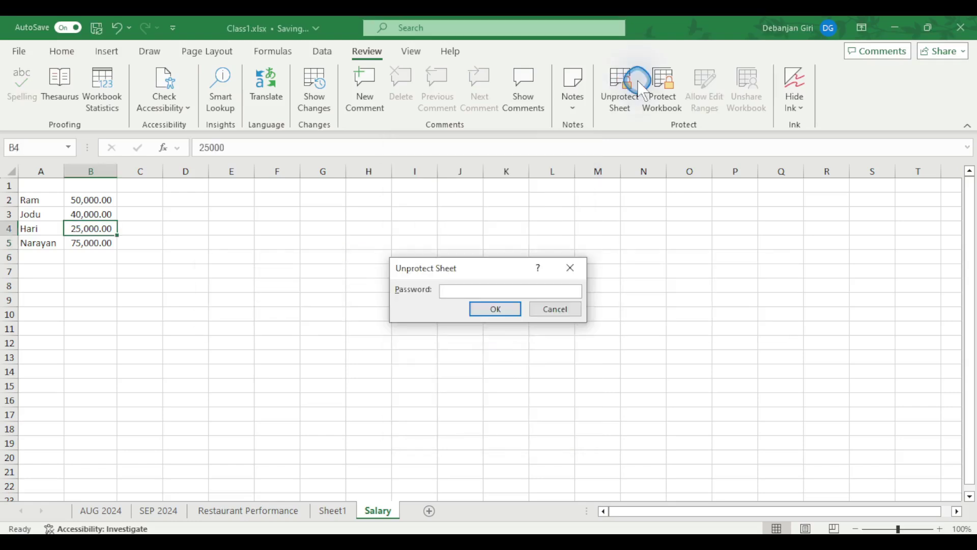
{"action": "type", "text": "••••"}
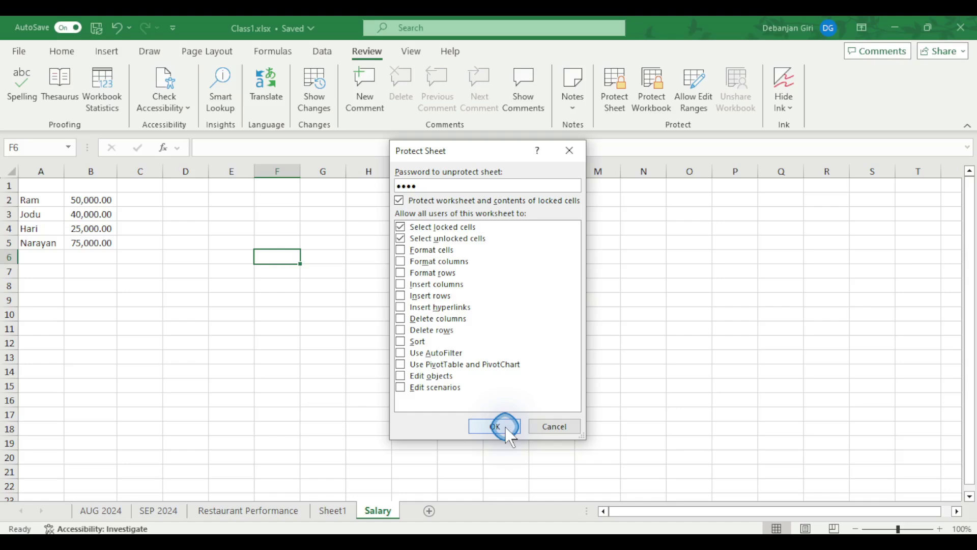
{"action": "left_click", "coordinate": [496, 426]}
Step: Try to edit the protected salary in B4 and start unprotecting the Salary sheet
{"action": "left_click", "coordinate": [86, 225]}
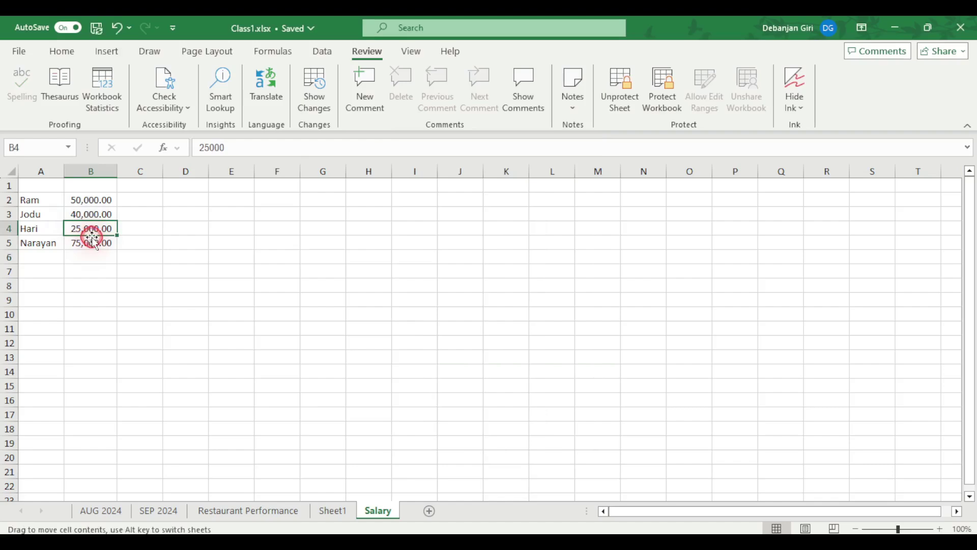
{"action": "left_click", "coordinate": [621, 89]}
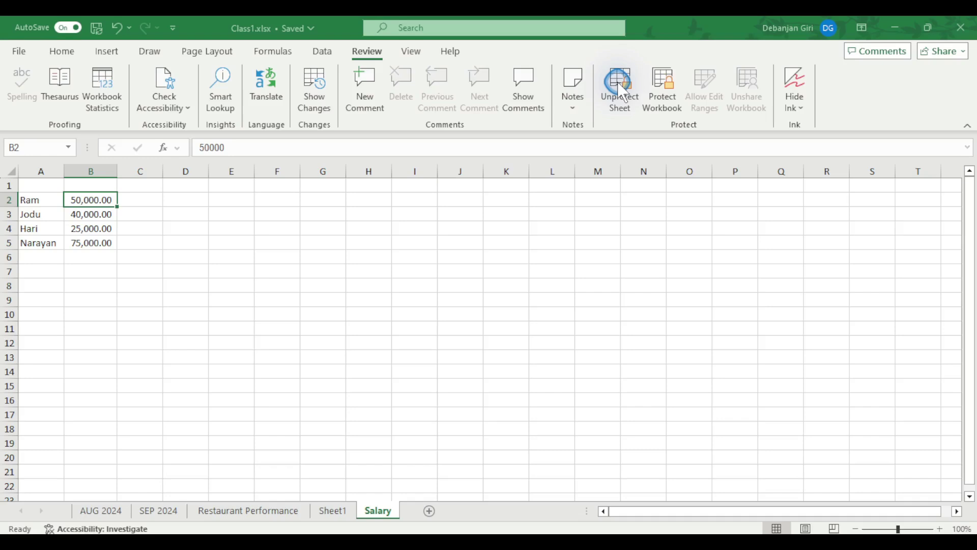